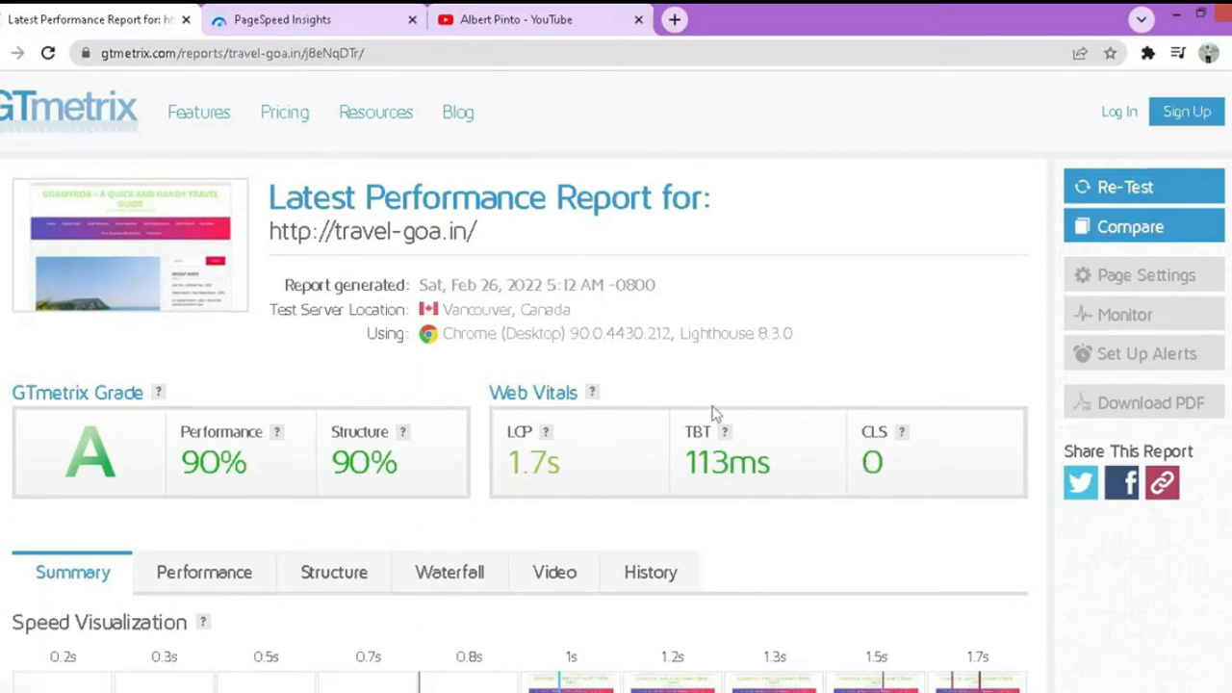
# Review the GTmetrix performance report for travel-goa.in, plus the site's mobile score, metrics and opportunities in PageSpeed Insights.
pyautogui.scroll(-4, 712, 409)
pyautogui.scroll(-6, 707, 403)
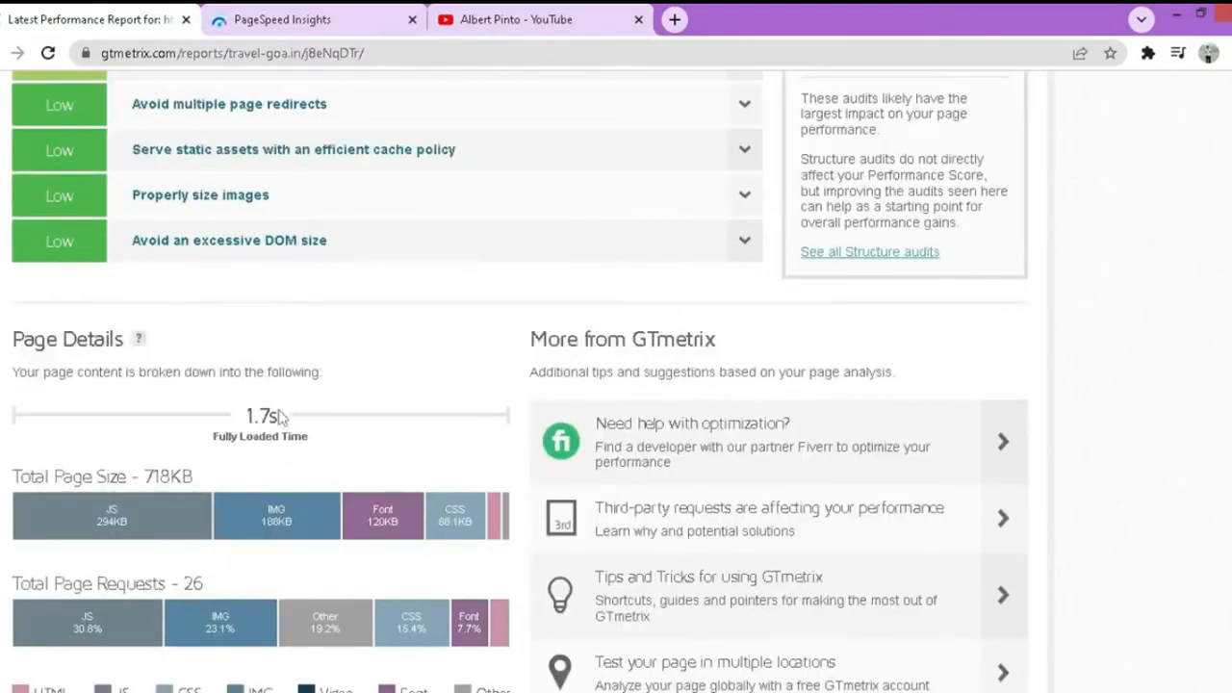
pyautogui.click(304, 20)
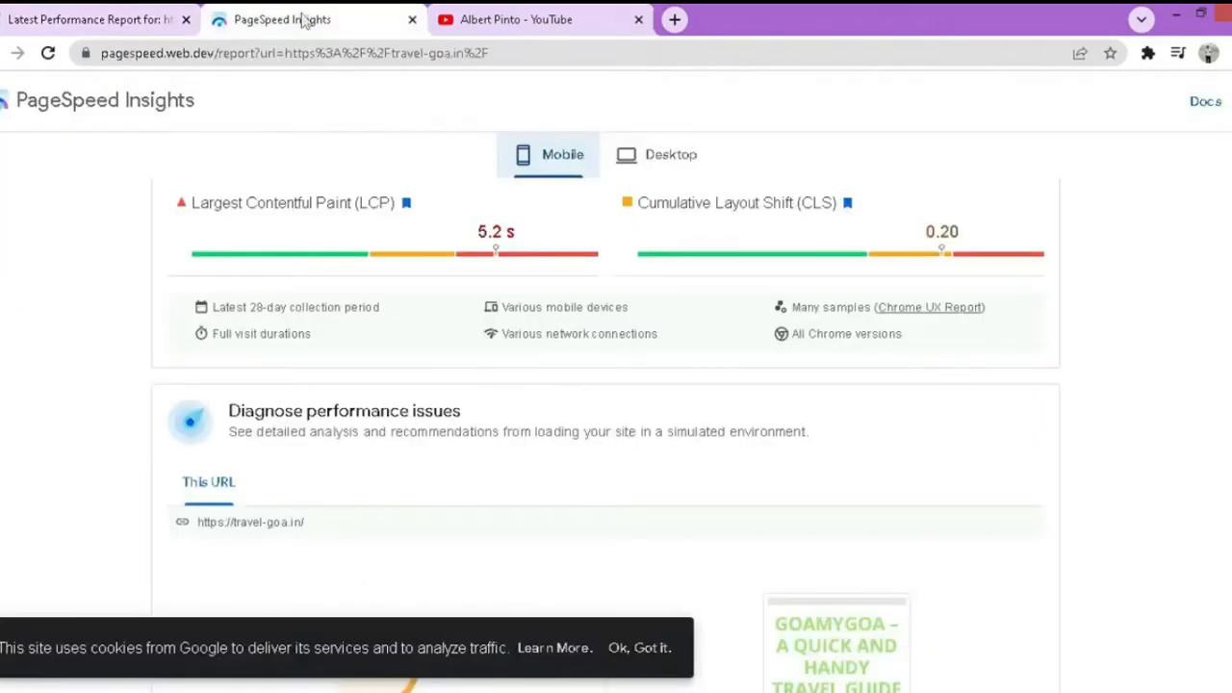
pyautogui.scroll(2, 421, 273)
pyautogui.scroll(5, 418, 270)
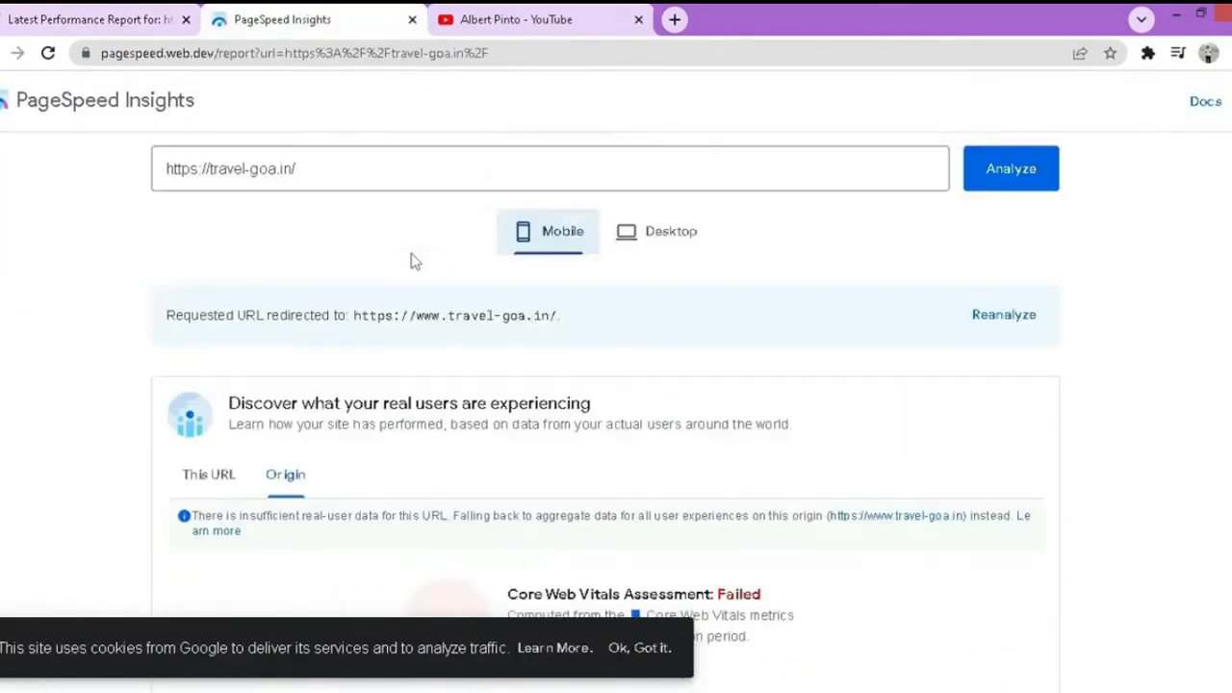
pyautogui.scroll(-4, 404, 249)
pyautogui.scroll(-7, 402, 239)
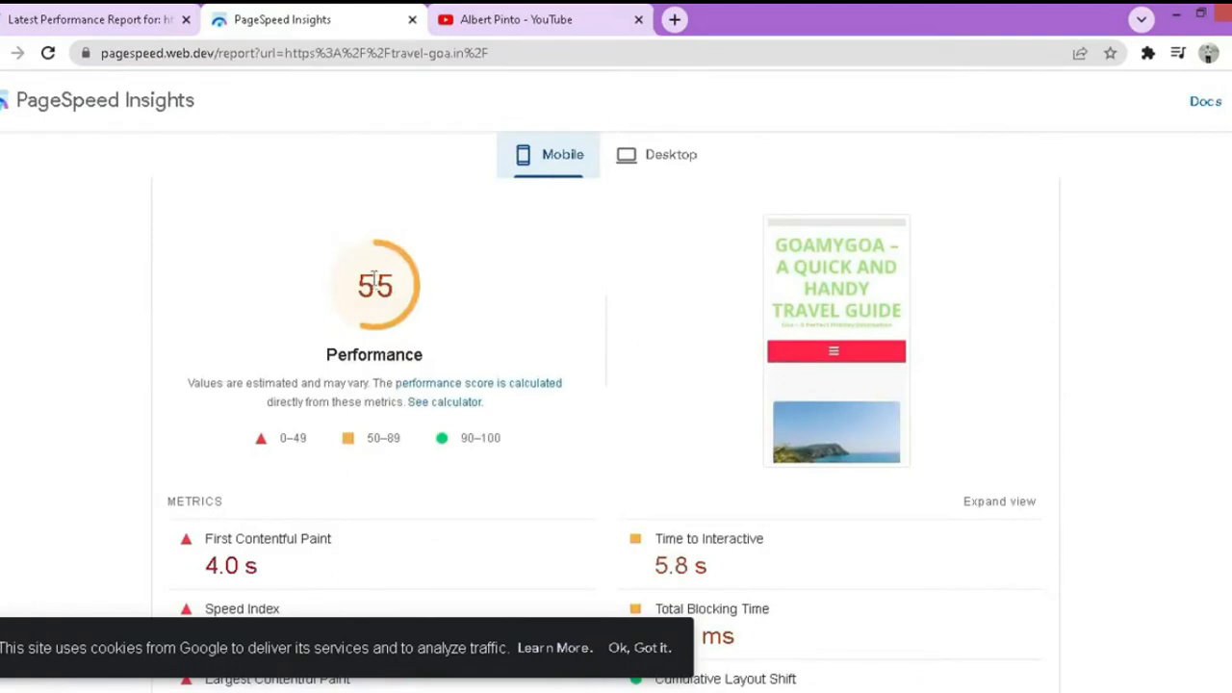
pyautogui.scroll(-3, 370, 275)
pyautogui.scroll(-2, 369, 269)
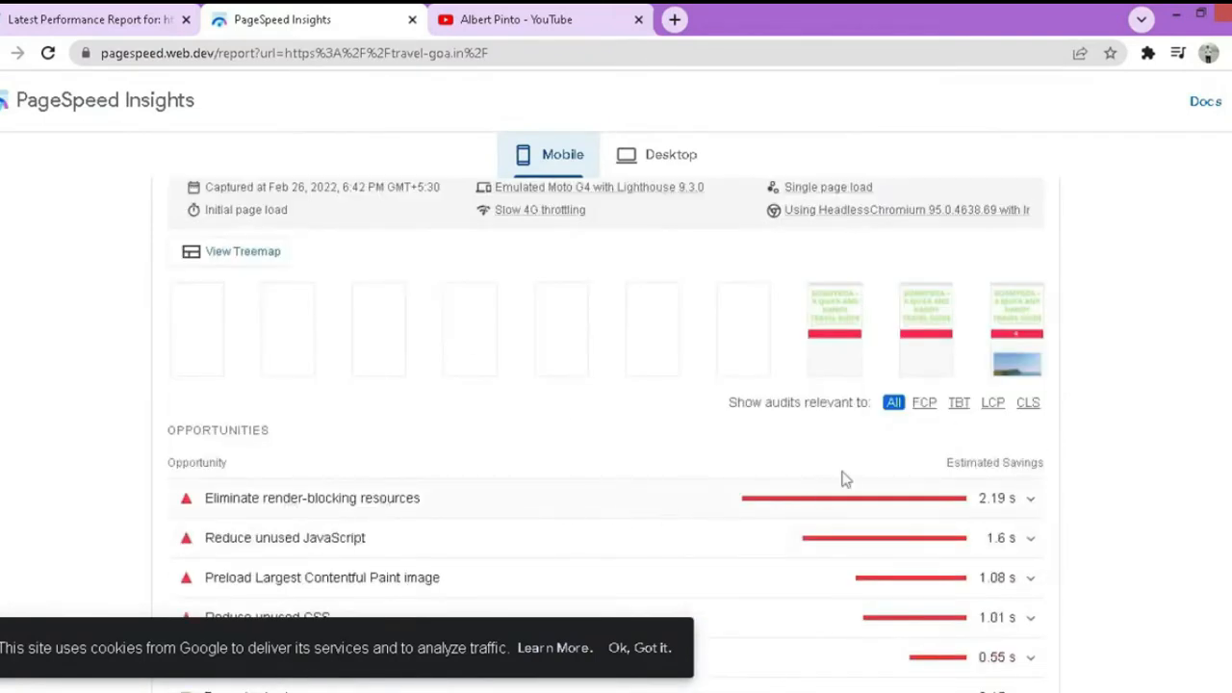
pyautogui.scroll(-1, 899, 574)
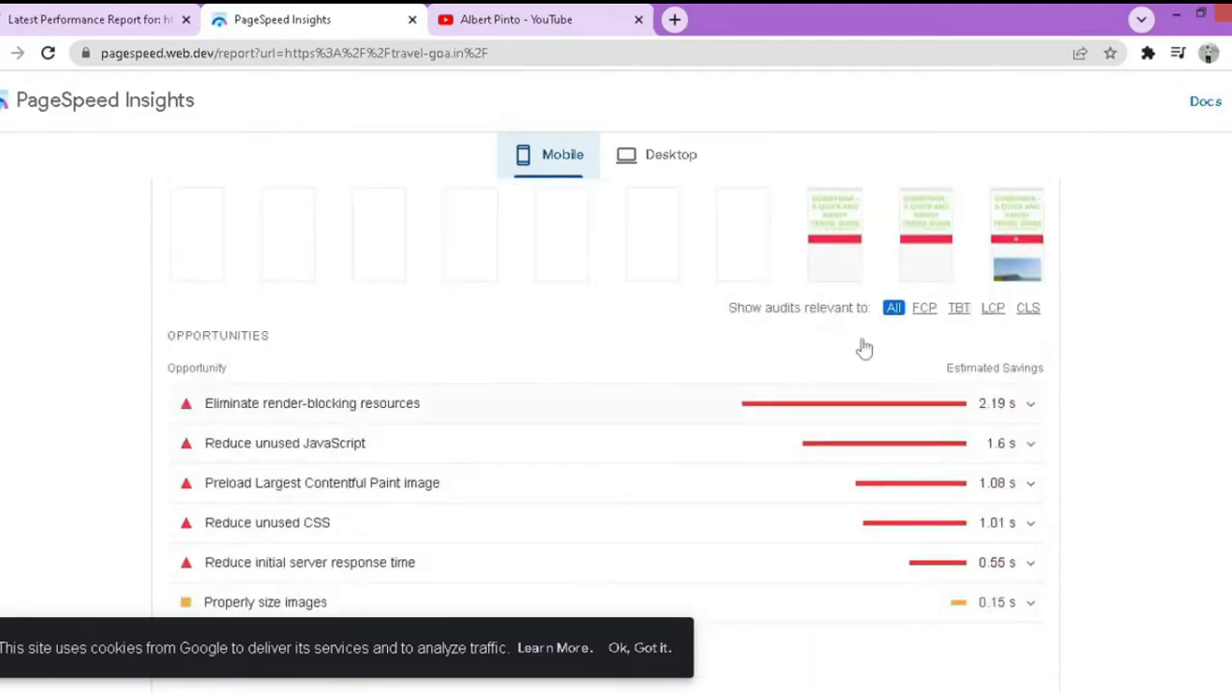
# Examine the desktop results for travel-goa.in in PageSpeed Insights, including the opportunities and diagnostics.
pyautogui.click(680, 164)
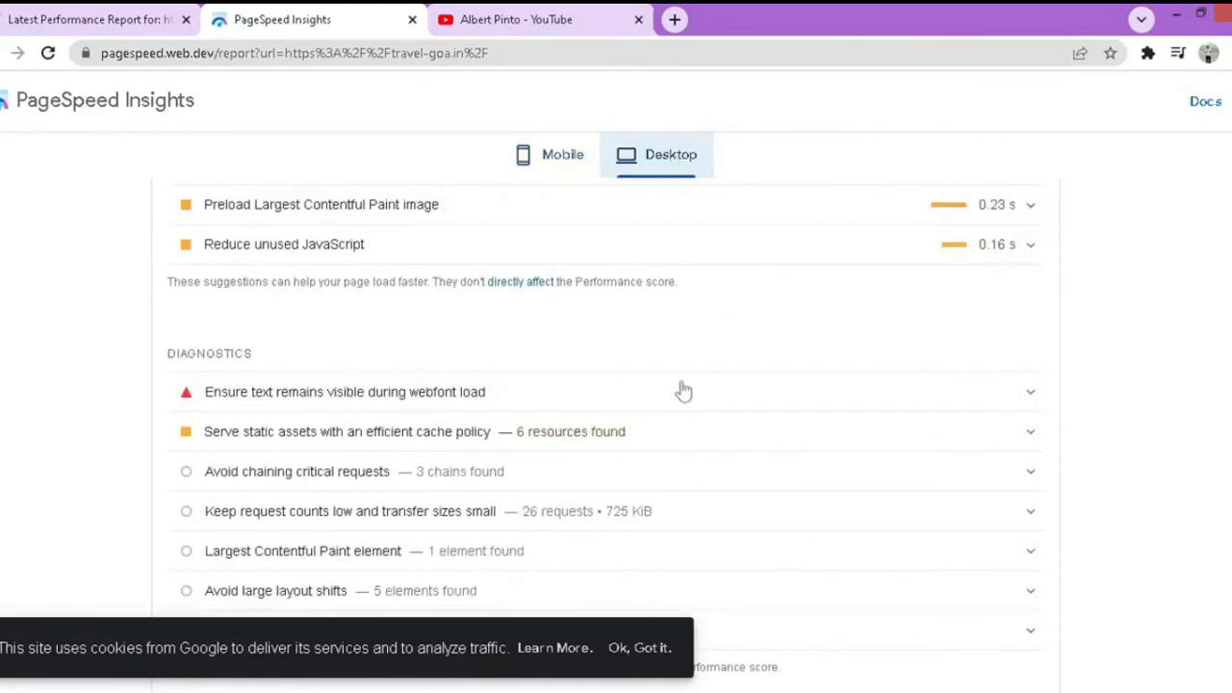
pyautogui.scroll(3, 709, 407)
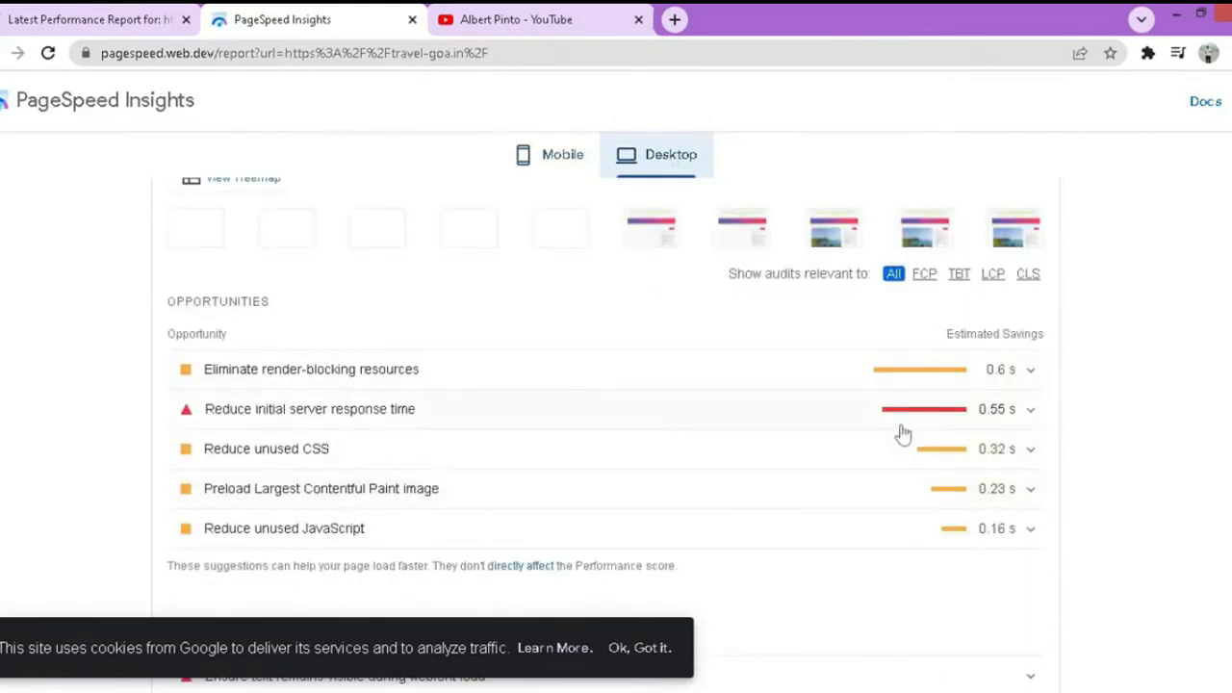
pyautogui.scroll(1, 903, 434)
pyautogui.scroll(7, 903, 433)
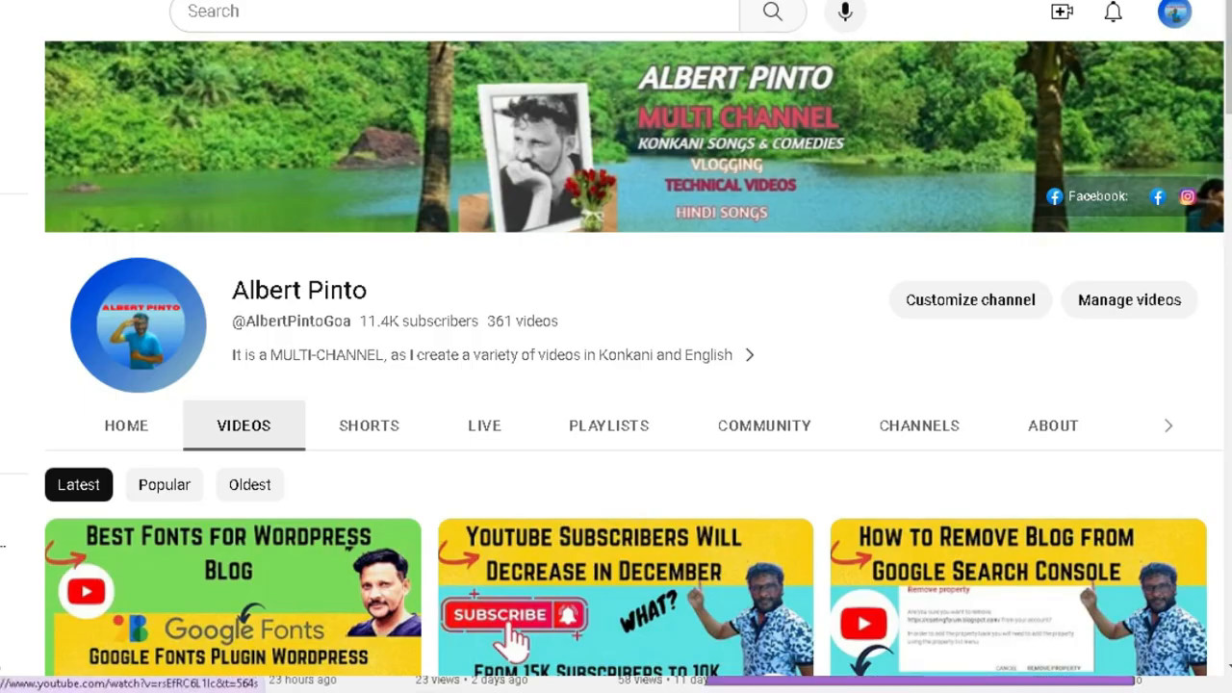
pyautogui.scroll(-2, 616, 385)
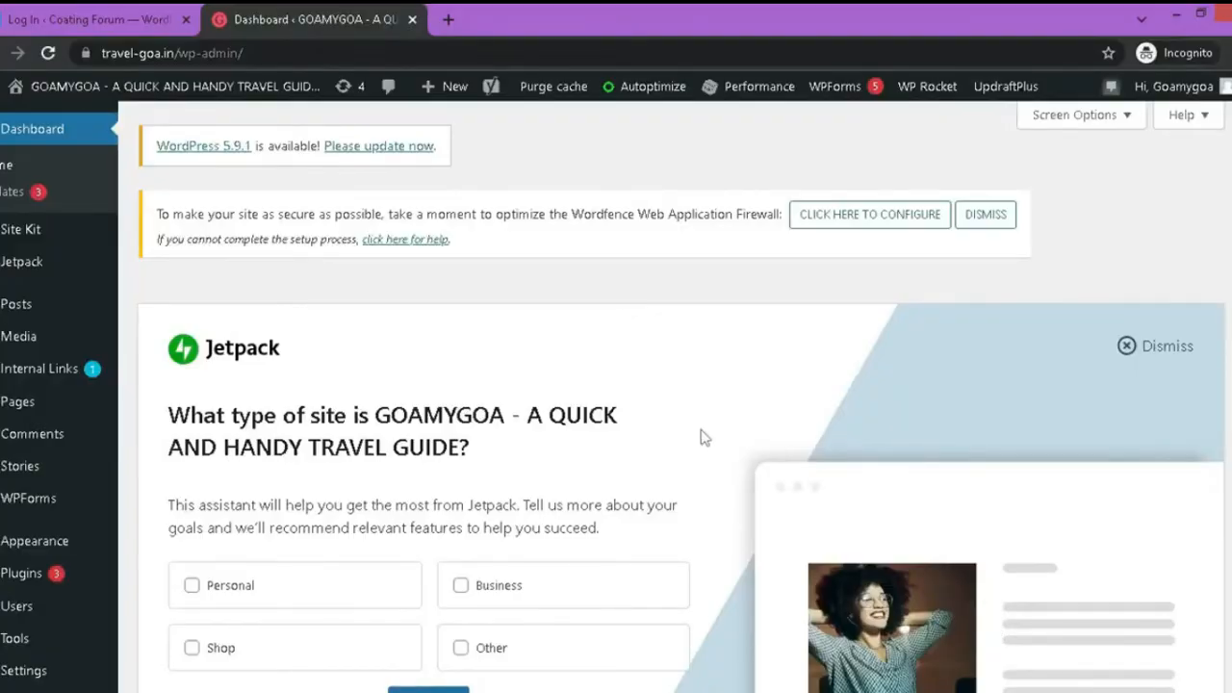
# Search for "garbage collector" among the new plugins available to the WordPress site.
pyautogui.moveTo(24, 574)
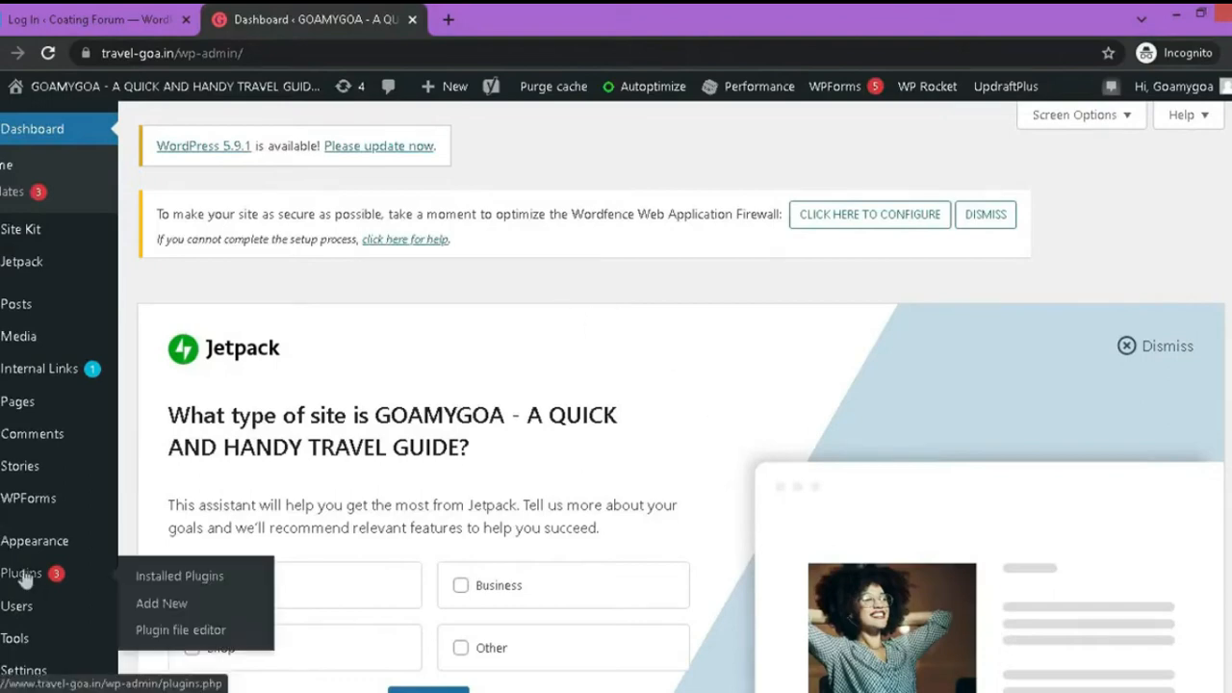
pyautogui.click(156, 606)
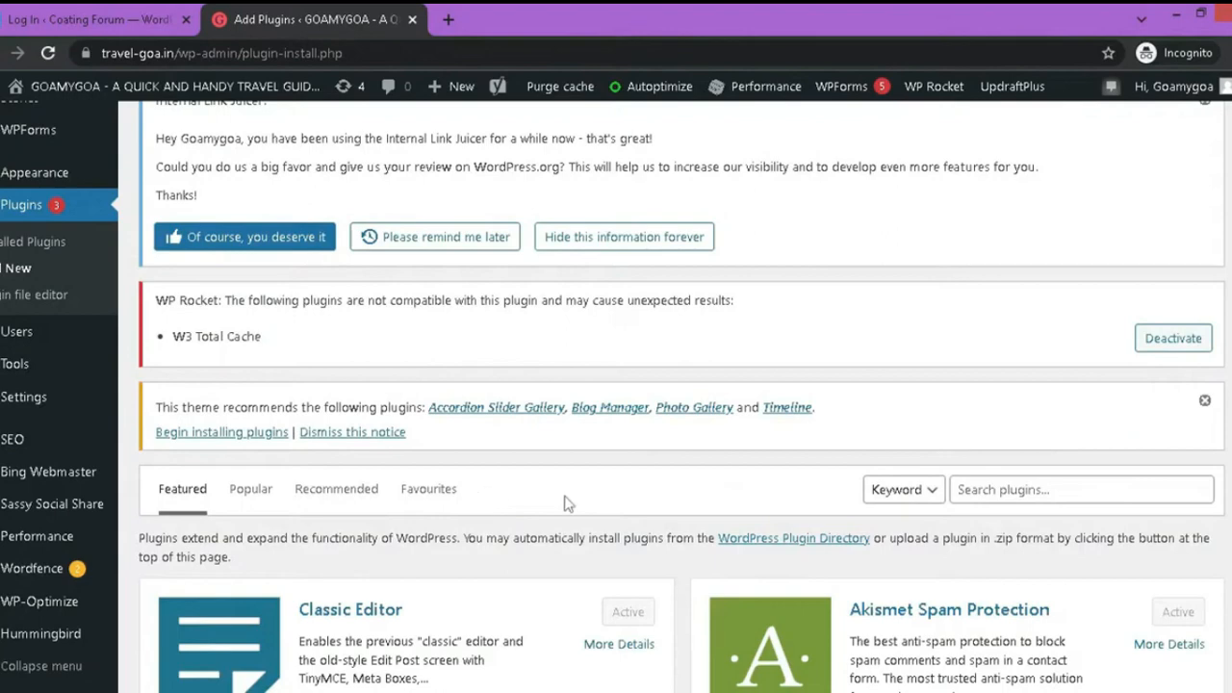
pyautogui.click(1070, 488)
pyautogui.write('garba')
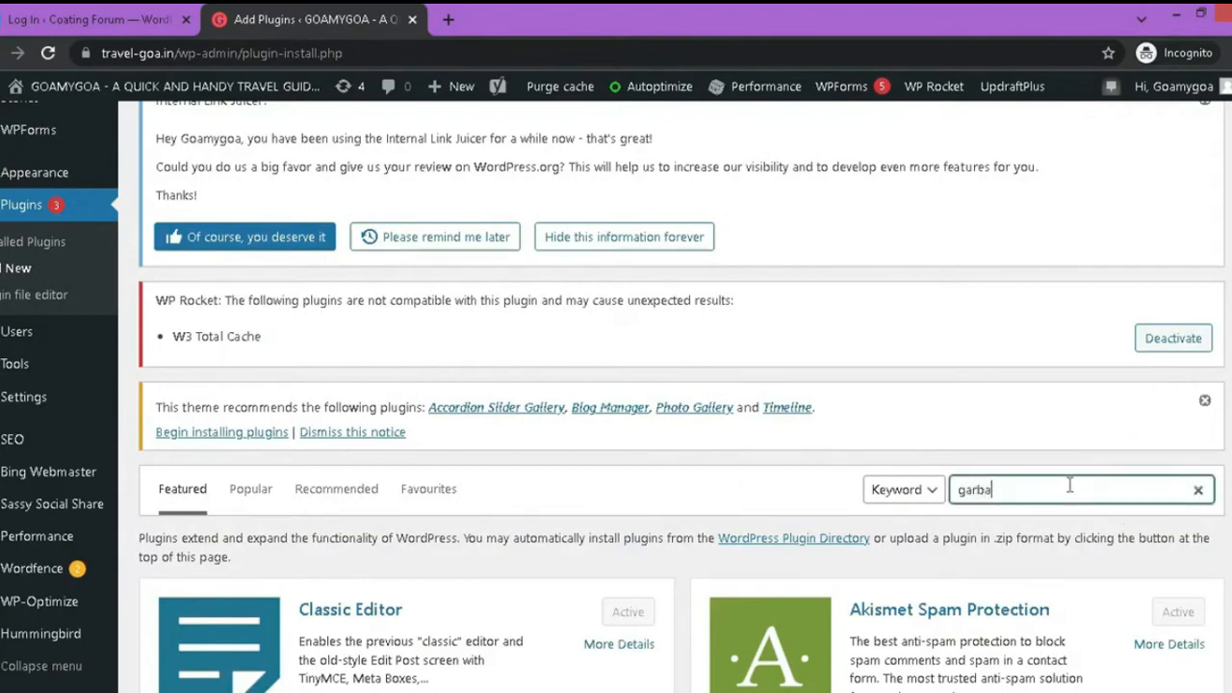
pyautogui.write('ge col')
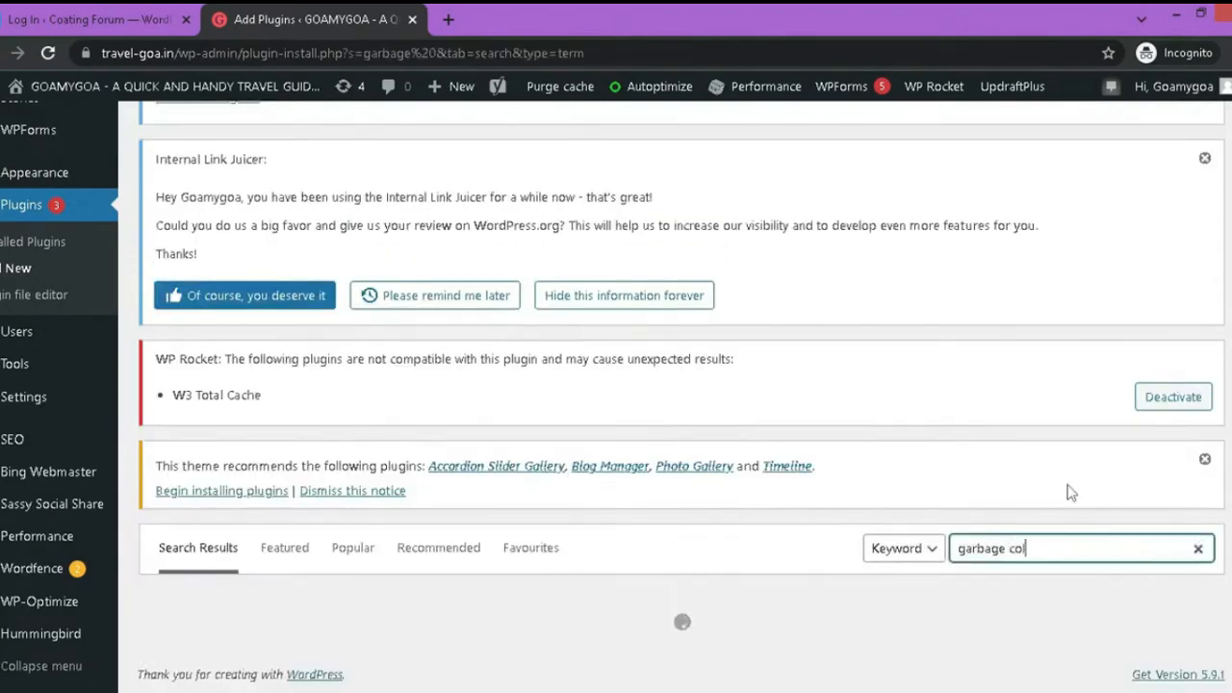
pyautogui.write('lector')
# Check the compatibility note of Plugins Garbage Collector (Database Cleanup), and install and activate the plugin.
pyautogui.scroll(-3, 915, 409)
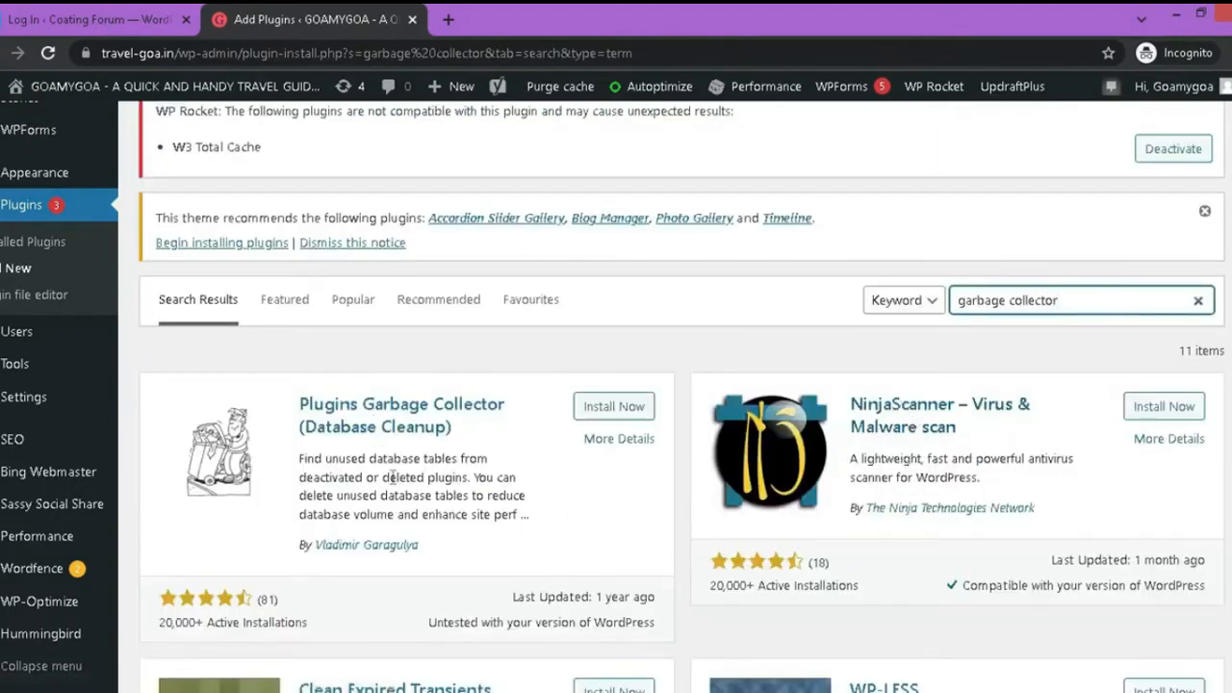
pyautogui.scroll(-1, 523, 417)
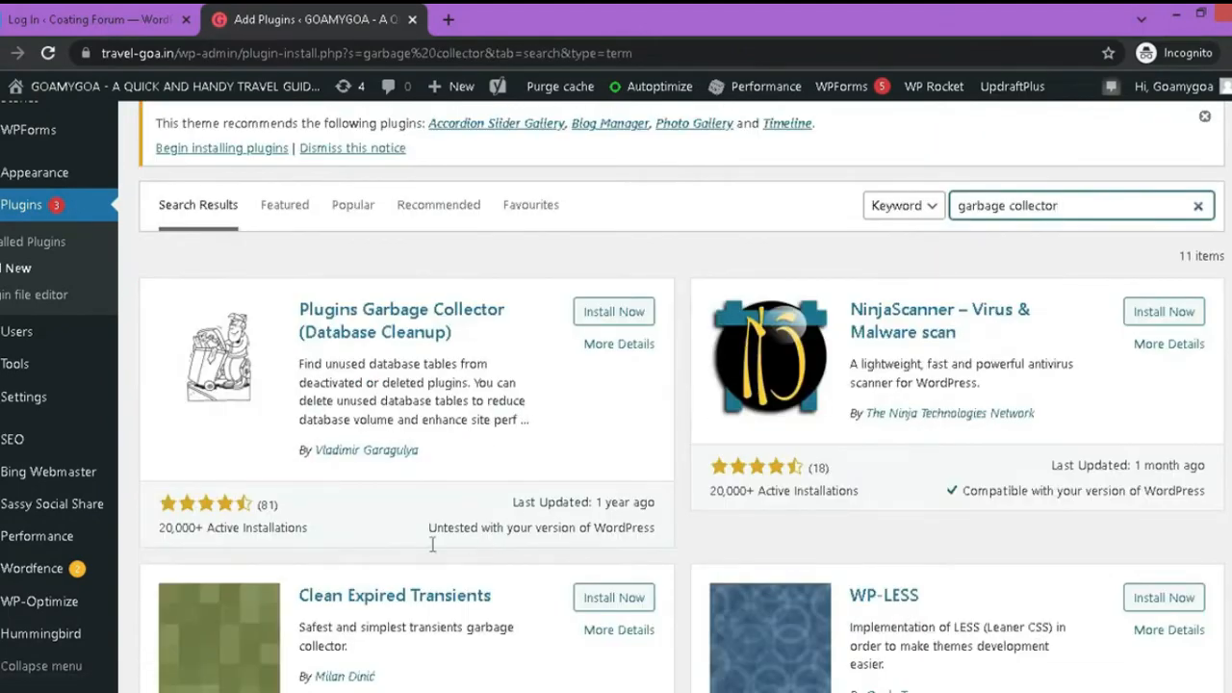
pyautogui.moveTo(426, 531); pyautogui.dragTo(635, 523)
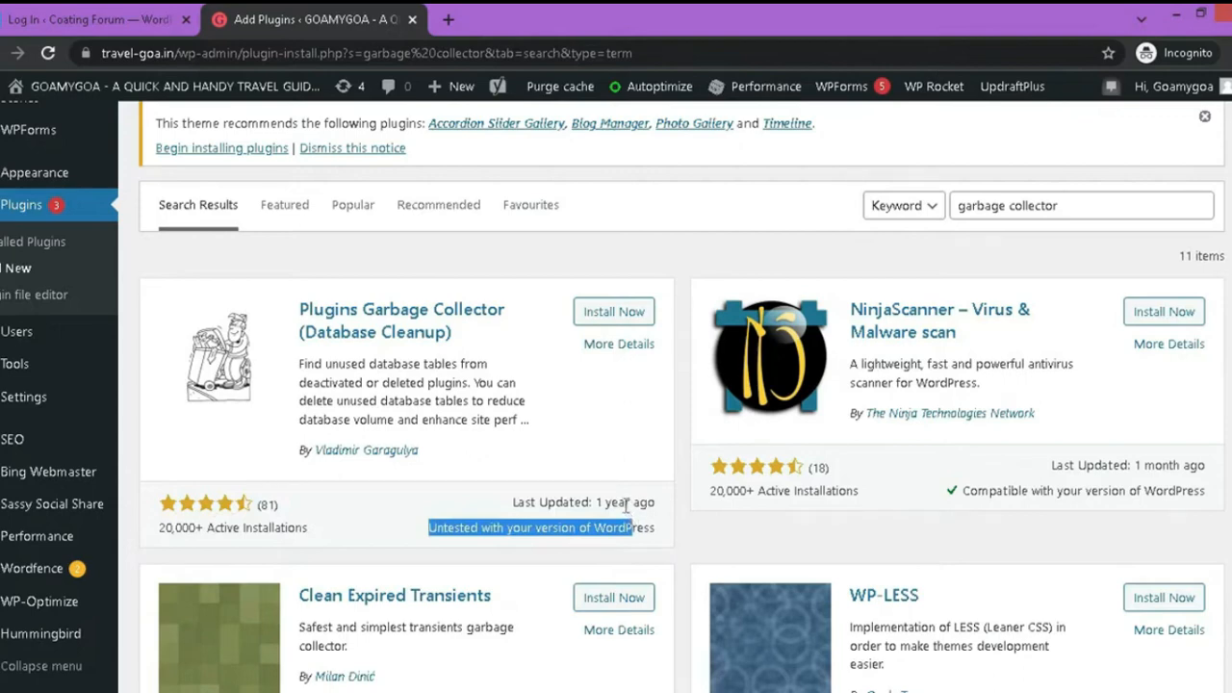
pyautogui.click(627, 506)
pyautogui.click(616, 313)
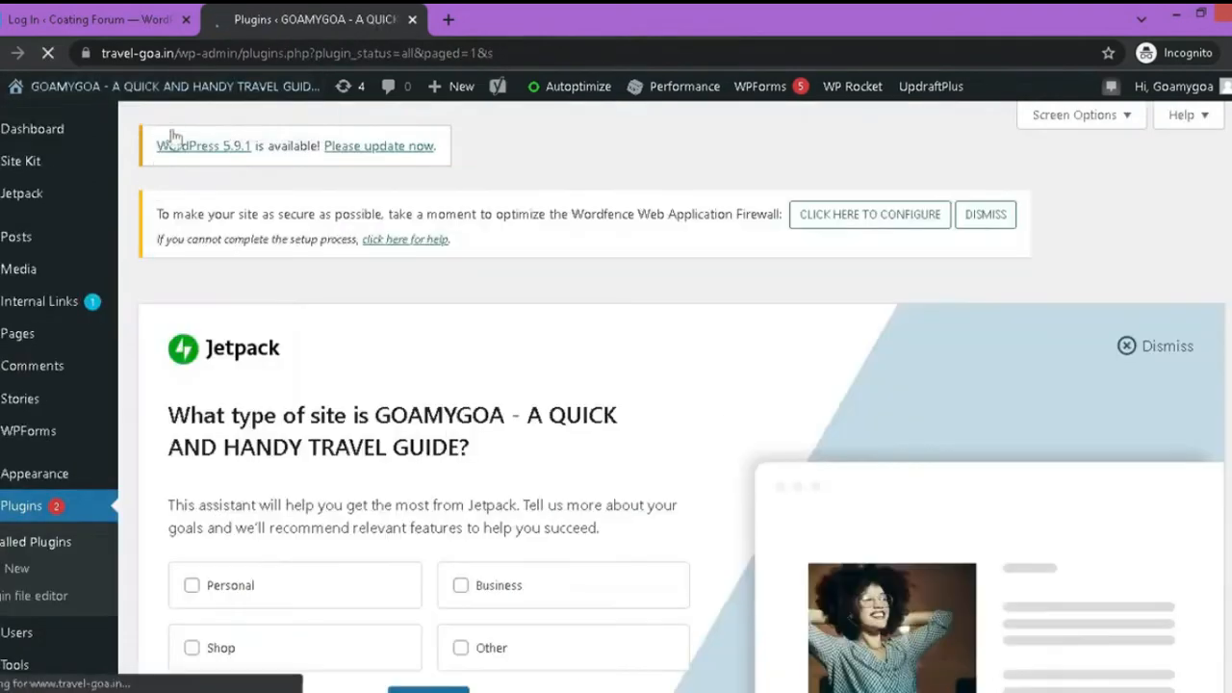
# Open the GOAMYGOA website's homepage in a new browser tab and look over how it displays.
pyautogui.rightClick(170, 90)
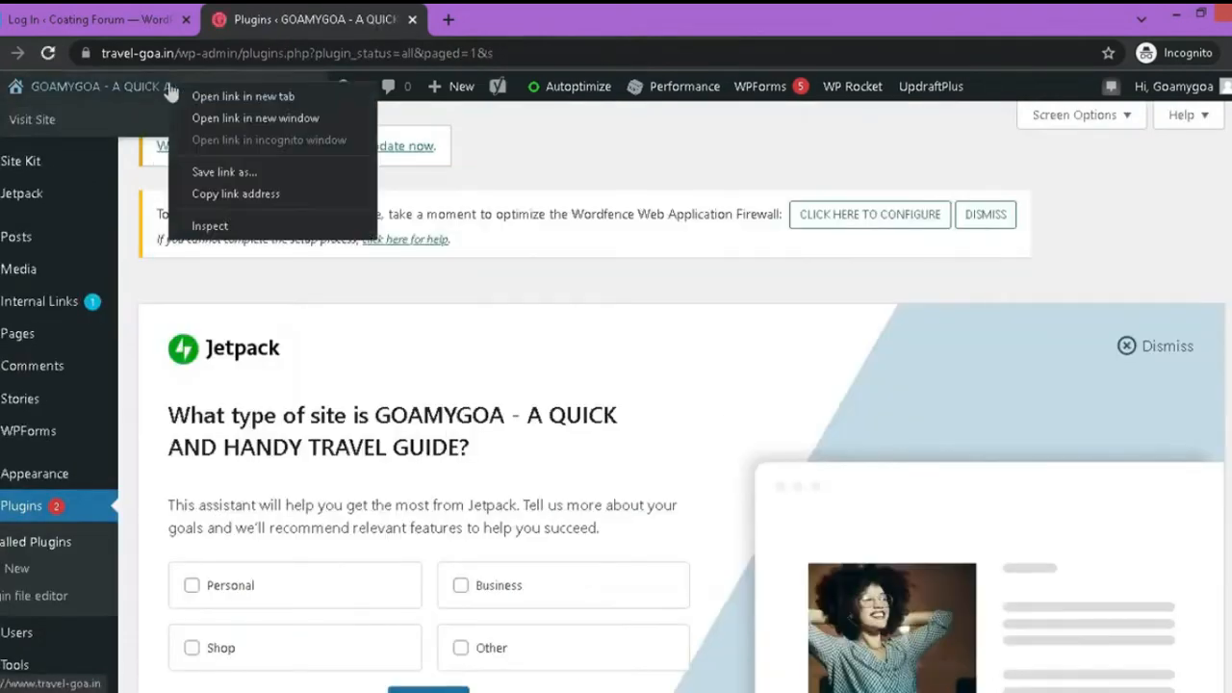
pyautogui.click(234, 95)
pyautogui.click(519, 19)
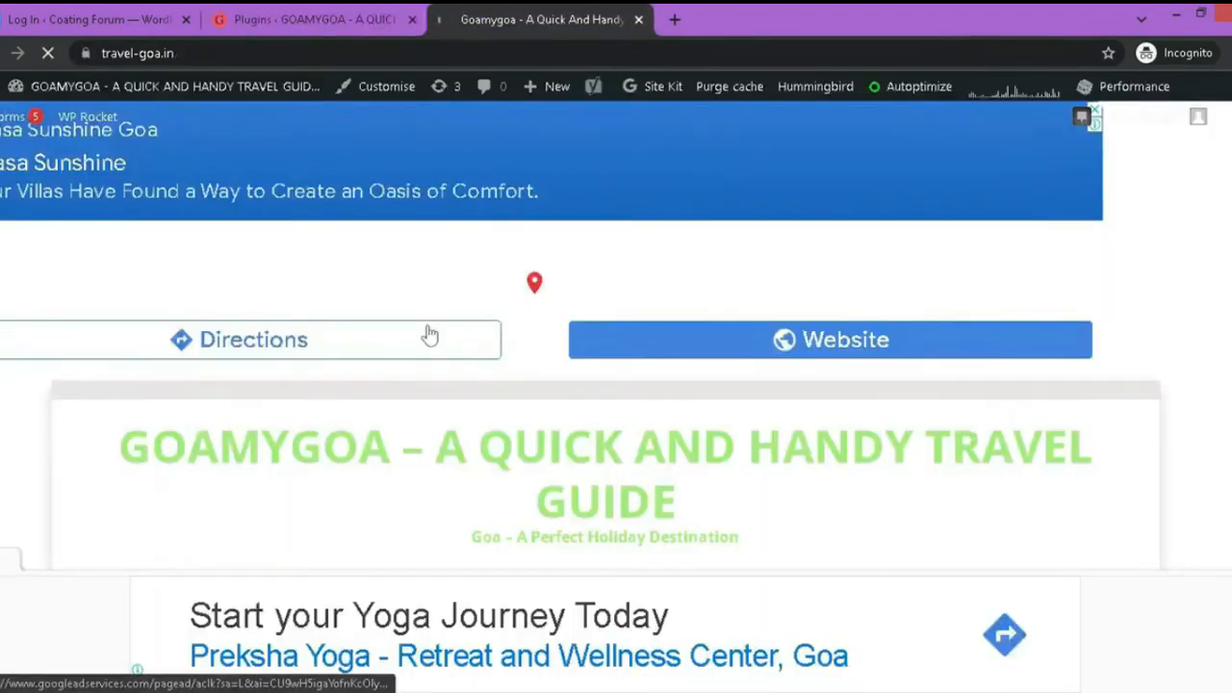
pyautogui.scroll(-3, 429, 332)
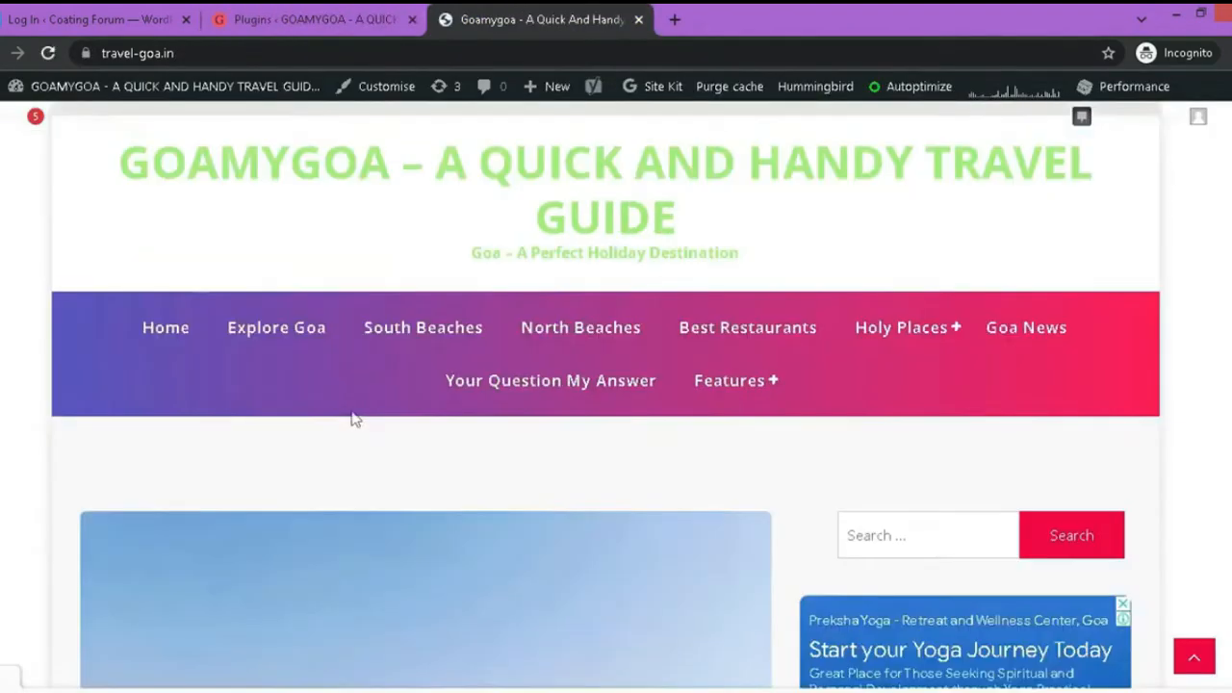
# Open the Database Cleanup tool and scan the database for none-WP tables with hidden tables shown.
pyautogui.scroll(-3, 351, 417)
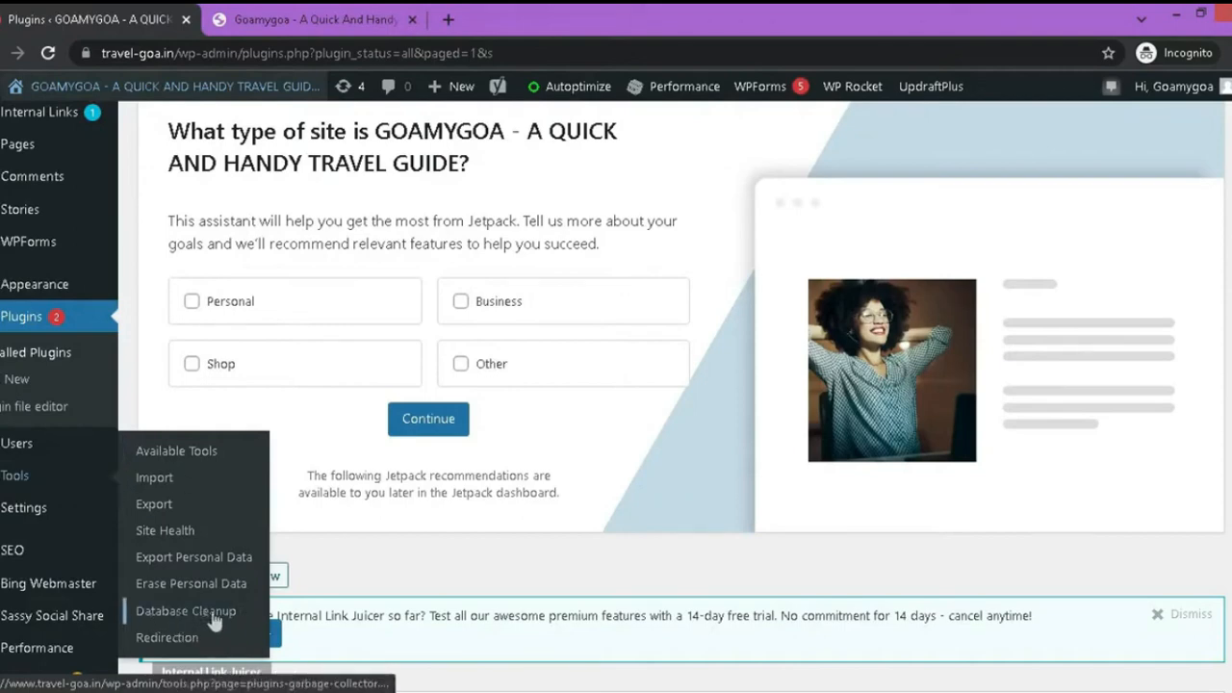
pyautogui.click(214, 616)
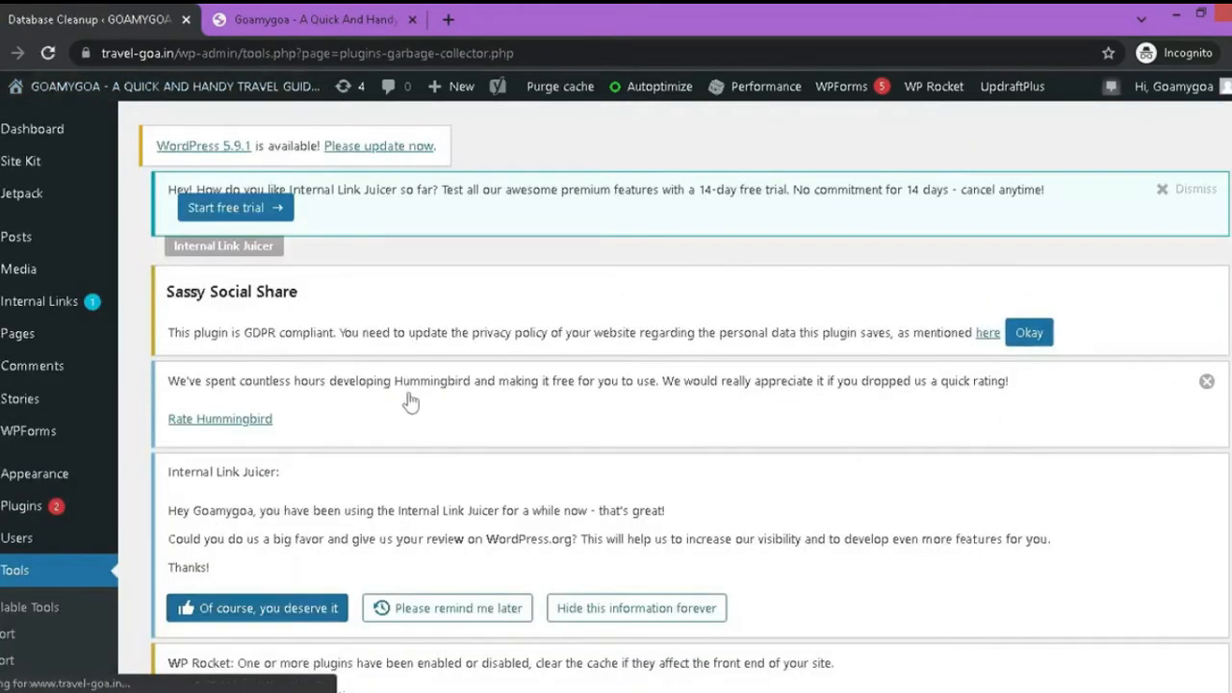
pyautogui.scroll(-2, 409, 359)
pyautogui.scroll(-3, 410, 359)
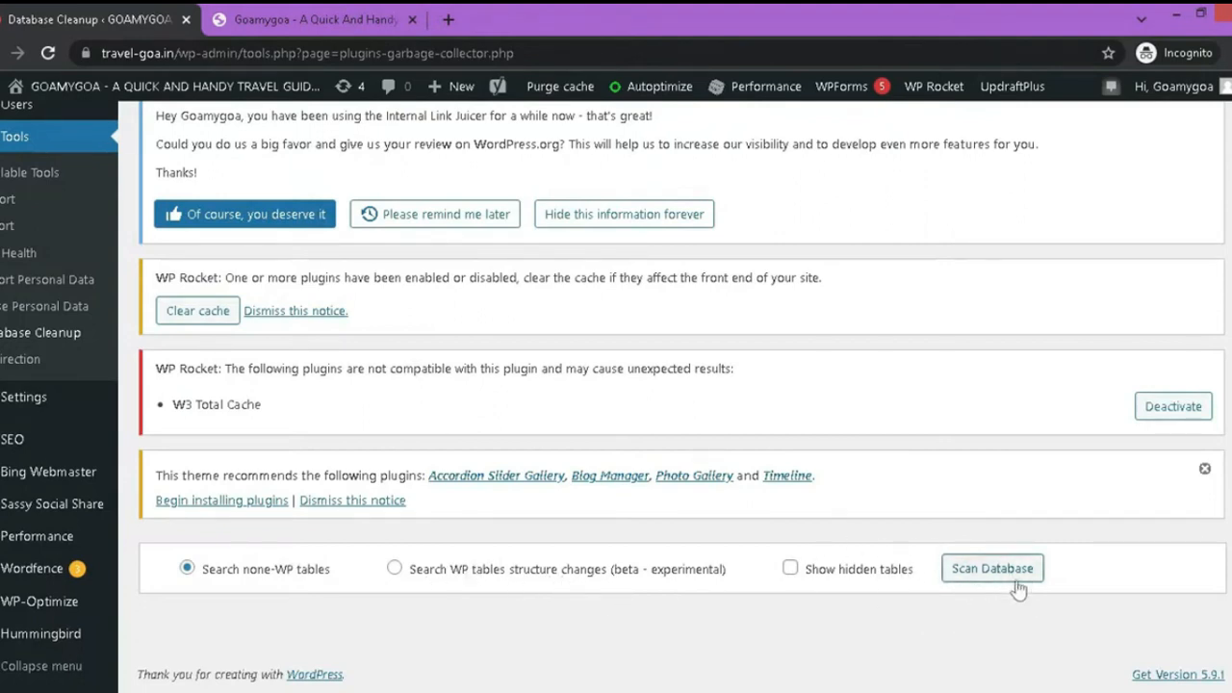
pyautogui.click(790, 571)
pyautogui.click(1001, 575)
pyautogui.click(718, 160)
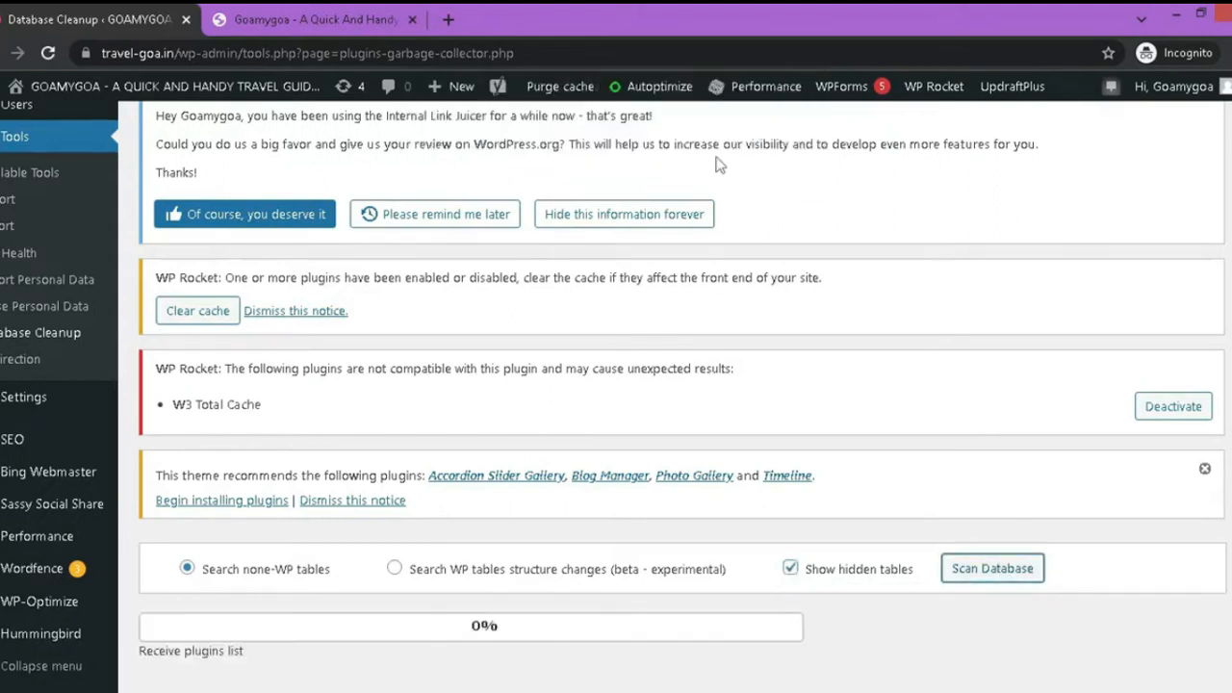
# Review the scanned table list for active and unused plugin tables, and read the warning about deleting tables.
pyautogui.scroll(-1, 798, 372)
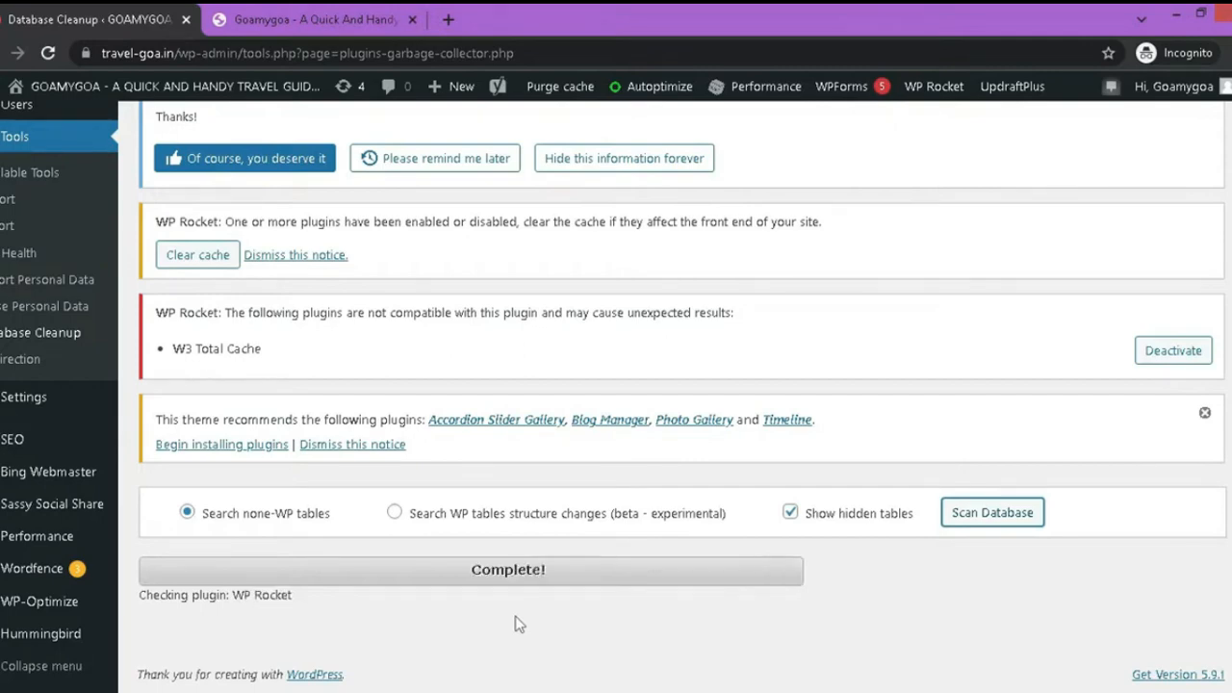
pyautogui.scroll(-3, 528, 593)
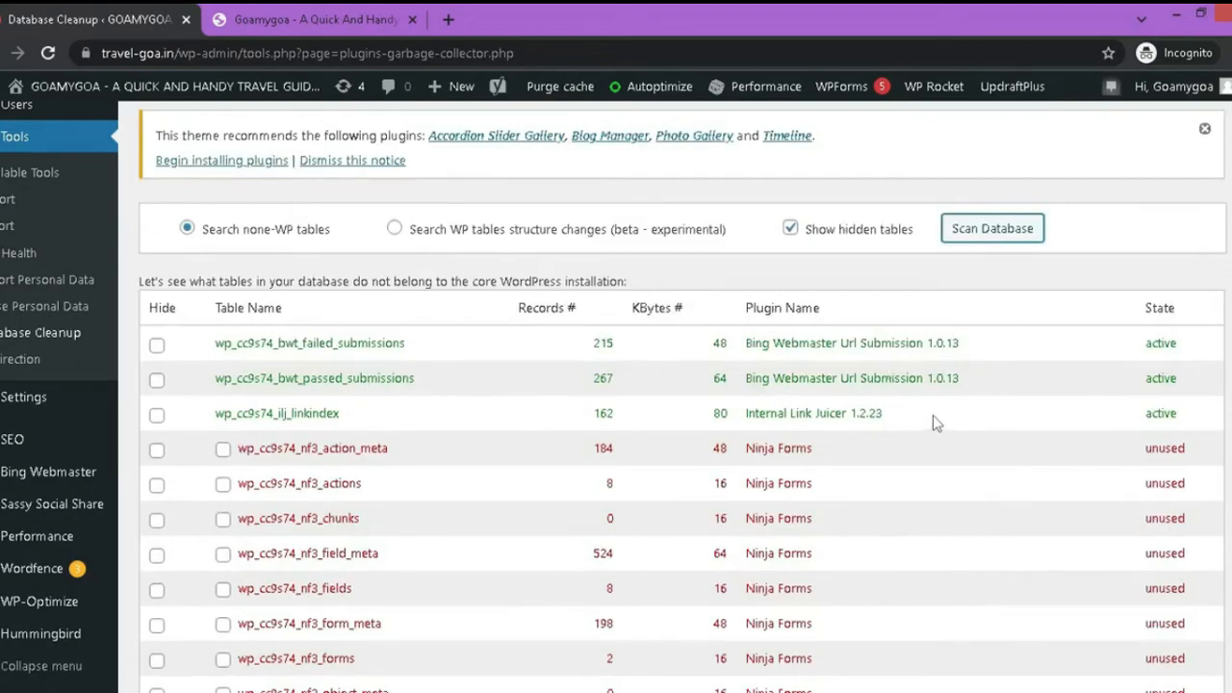
pyautogui.scroll(-3, 933, 415)
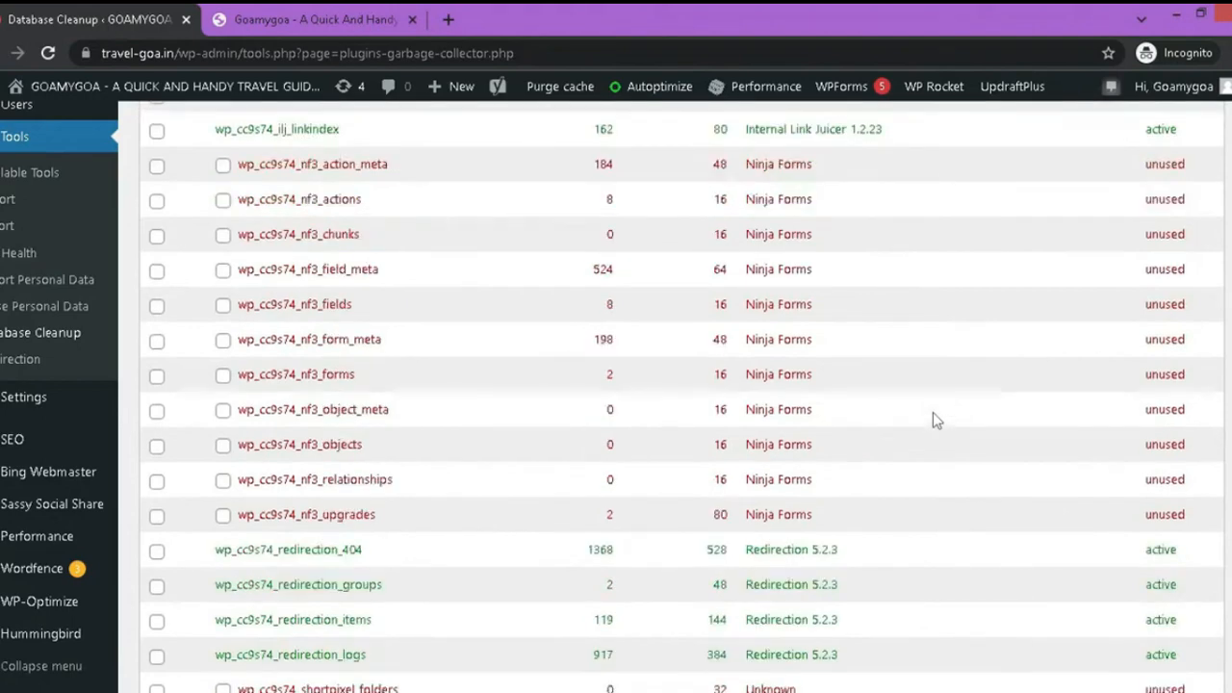
pyautogui.scroll(-1, 934, 412)
pyautogui.scroll(-10, 936, 410)
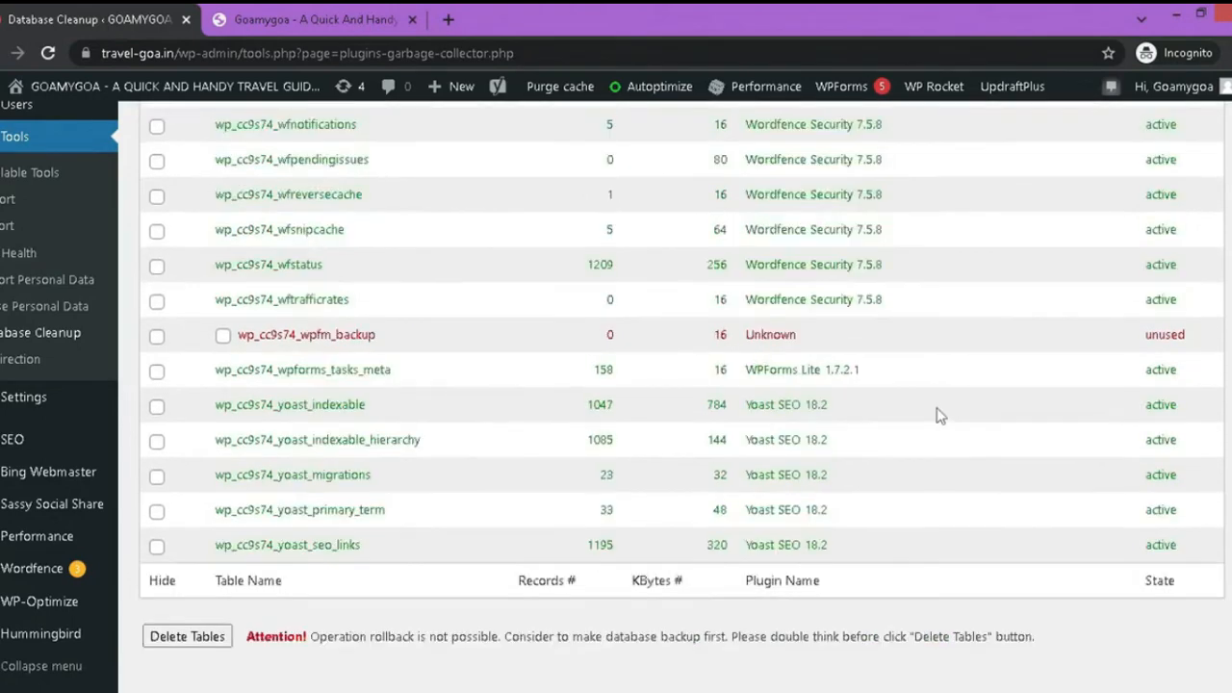
pyautogui.scroll(-1, 939, 414)
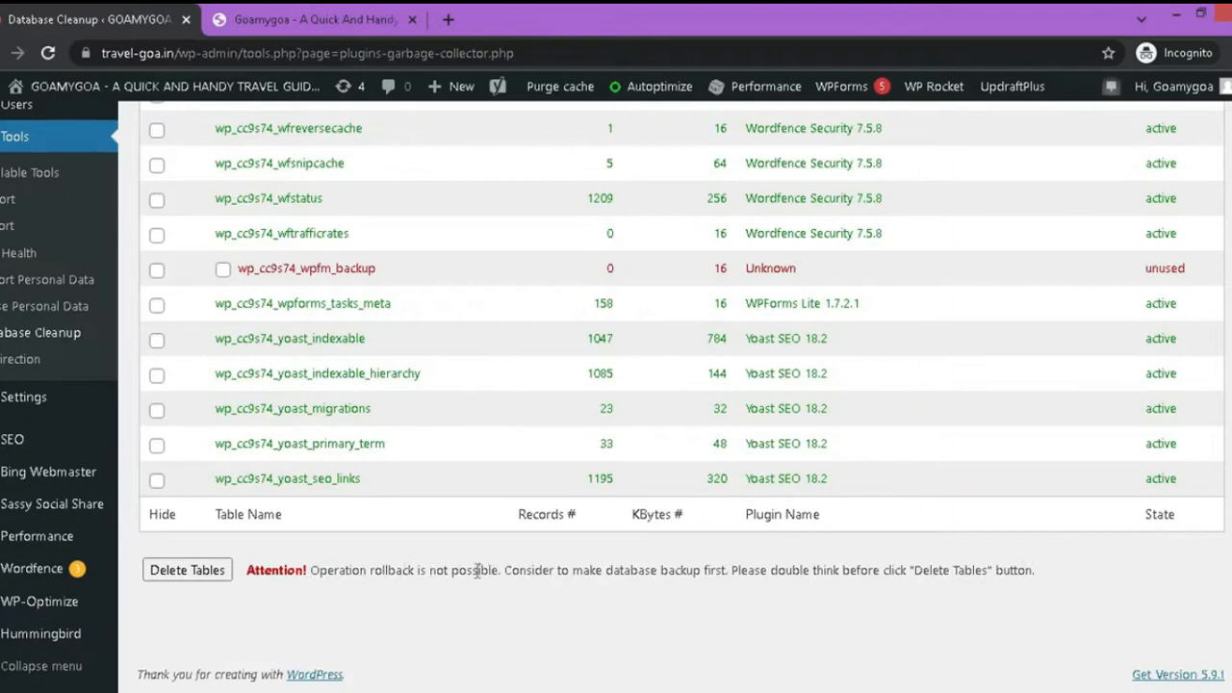
pyautogui.scroll(20, 475, 566)
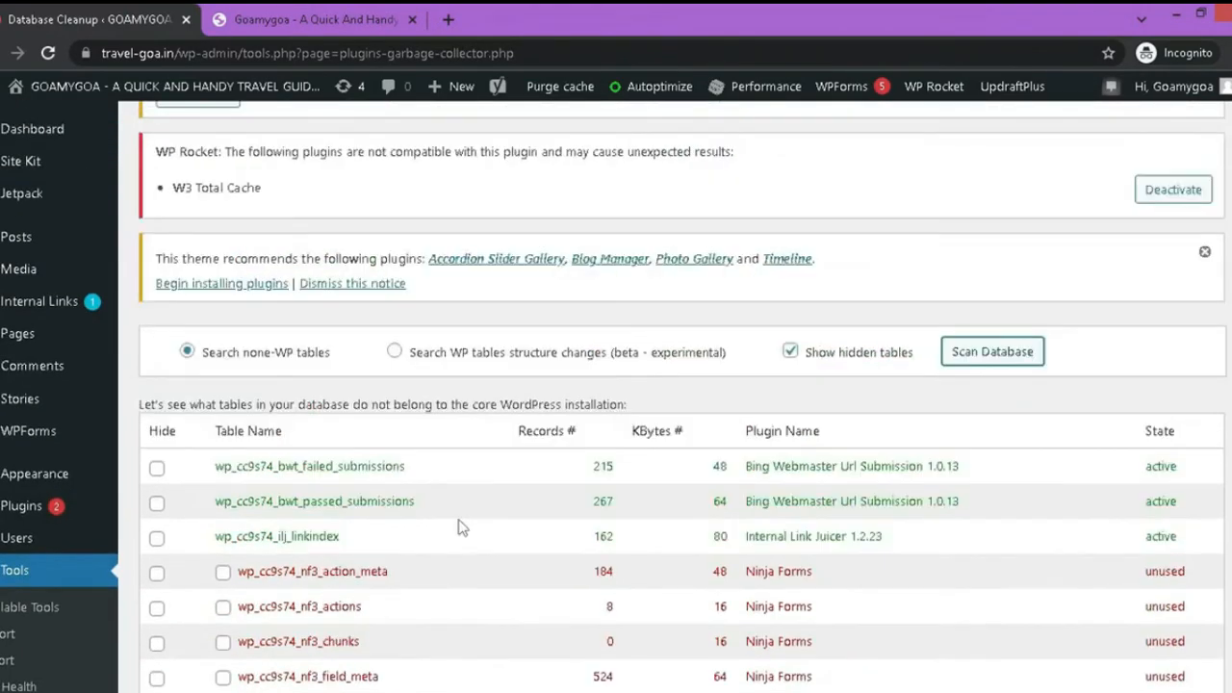
# Select all unused tables for deletion: the Ninja Forms nf3 tables, shortpixel_folders, shortpixel_meta and wpfm_backup, and check the selection.
pyautogui.scroll(-2, 460, 524)
pyautogui.click(222, 383)
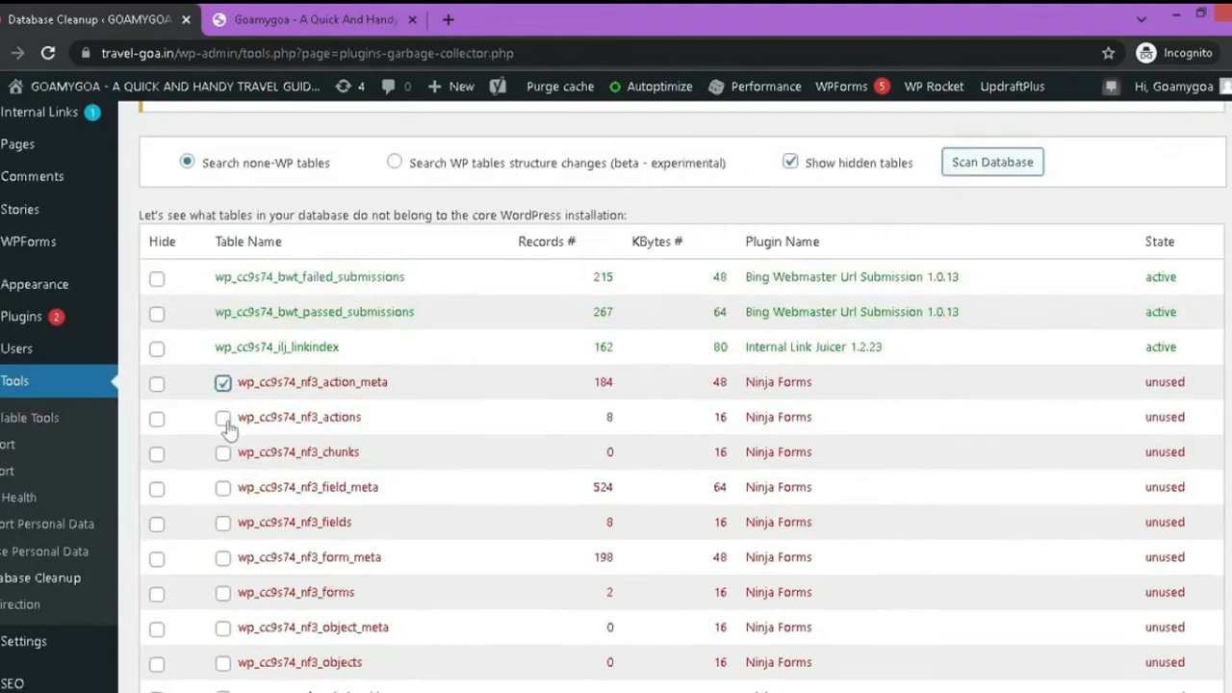
pyautogui.click(224, 420)
pyautogui.click(223, 453)
pyautogui.scroll(-9, 554, 452)
pyautogui.scroll(-5, 555, 440)
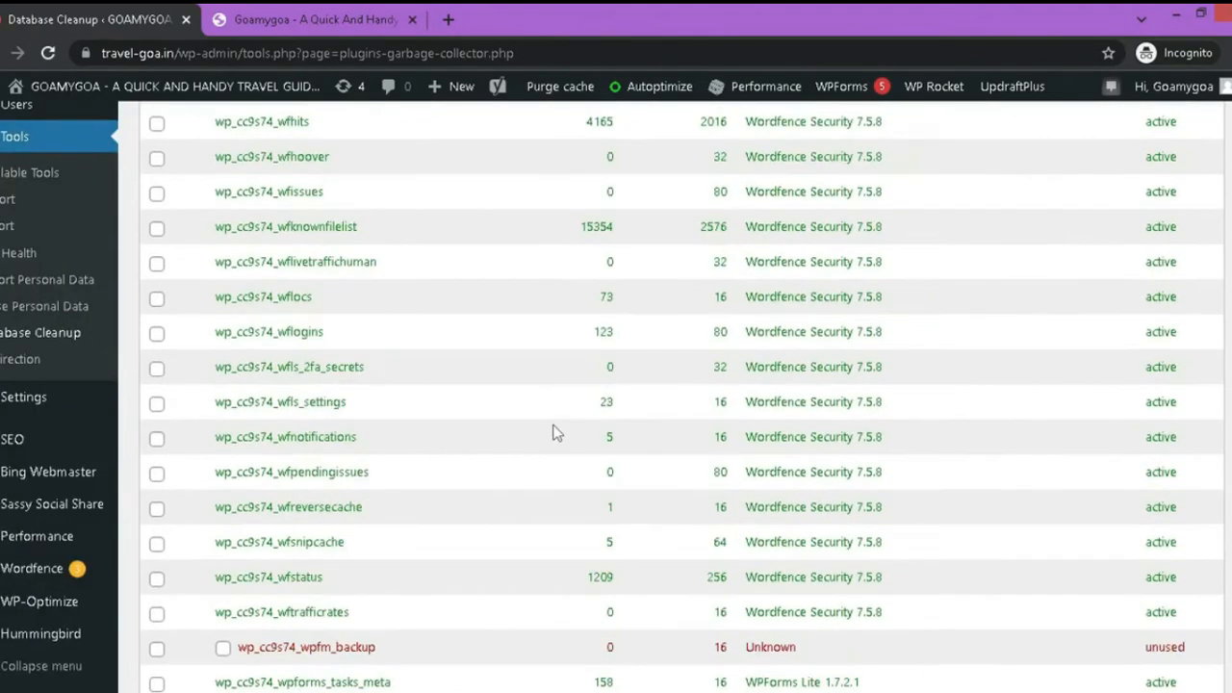
pyautogui.click(223, 459)
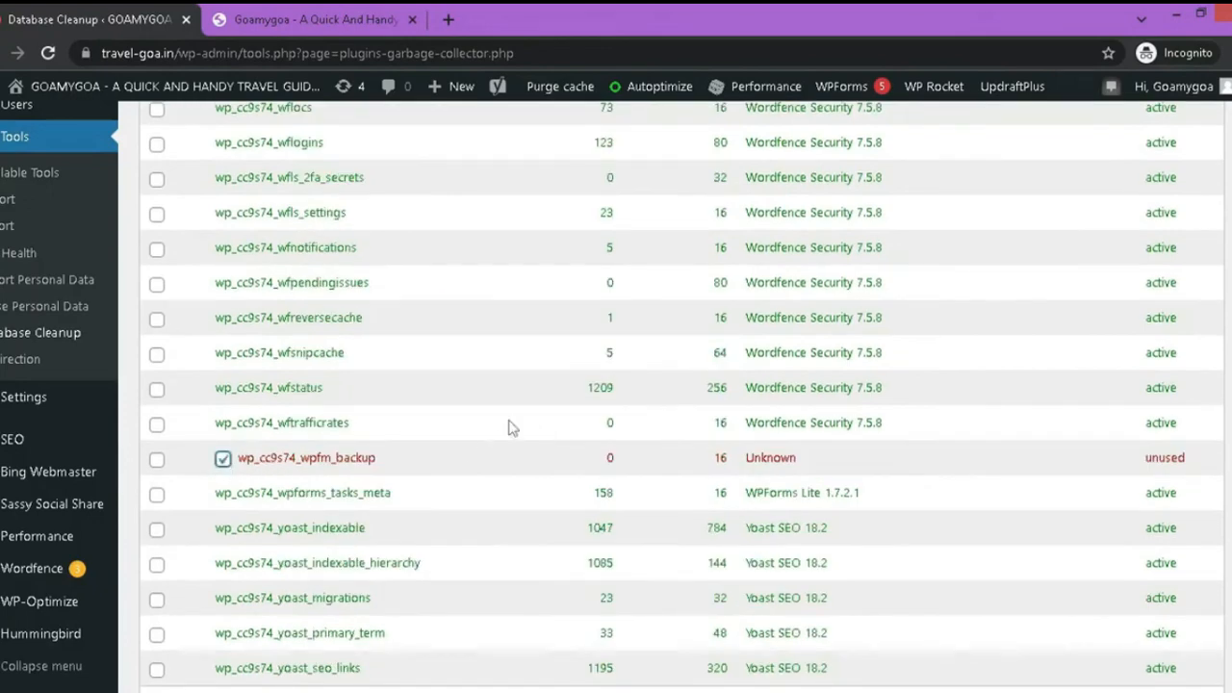
pyautogui.scroll(-2, 511, 426)
pyautogui.scroll(14, 508, 412)
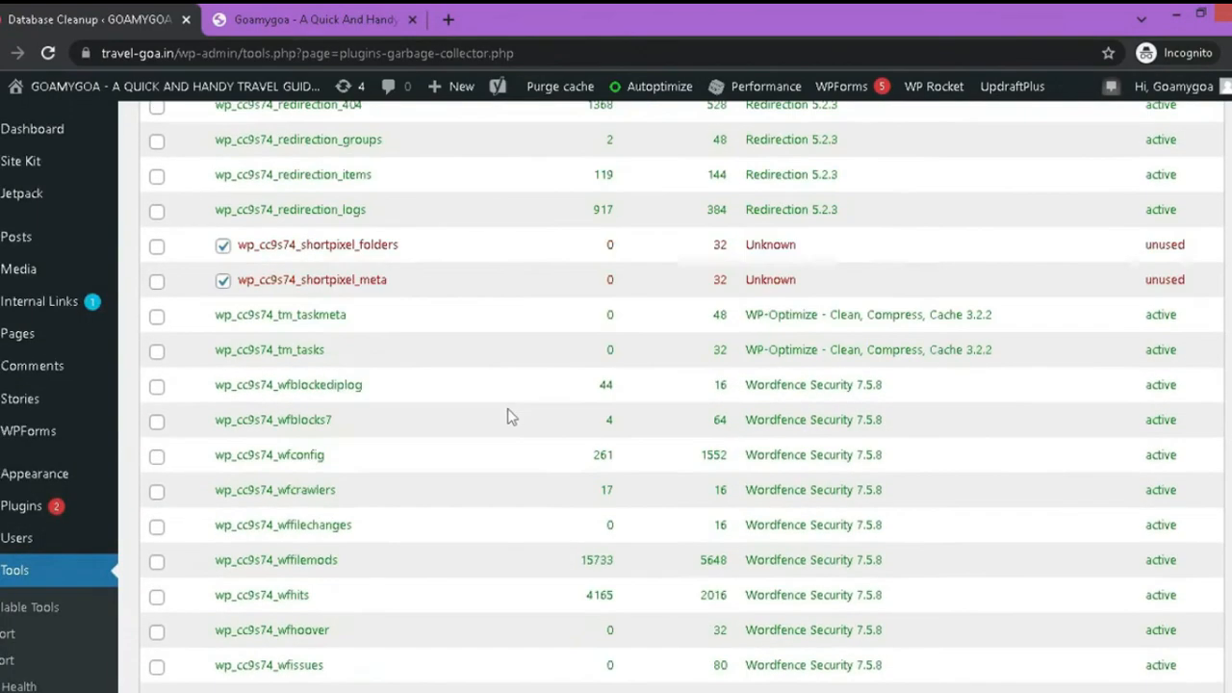
pyautogui.scroll(-14, 508, 411)
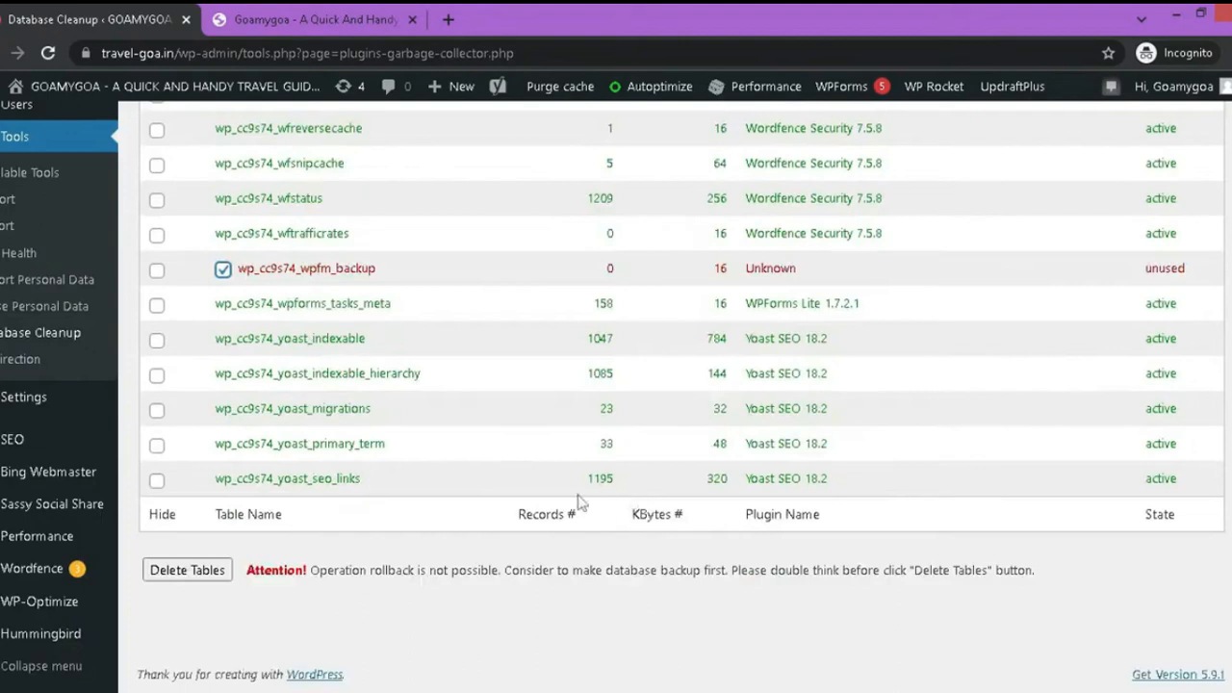
# Delete the selected unused tables, accept the last confirmation, and check the list of deleted tables.
pyautogui.click(187, 571)
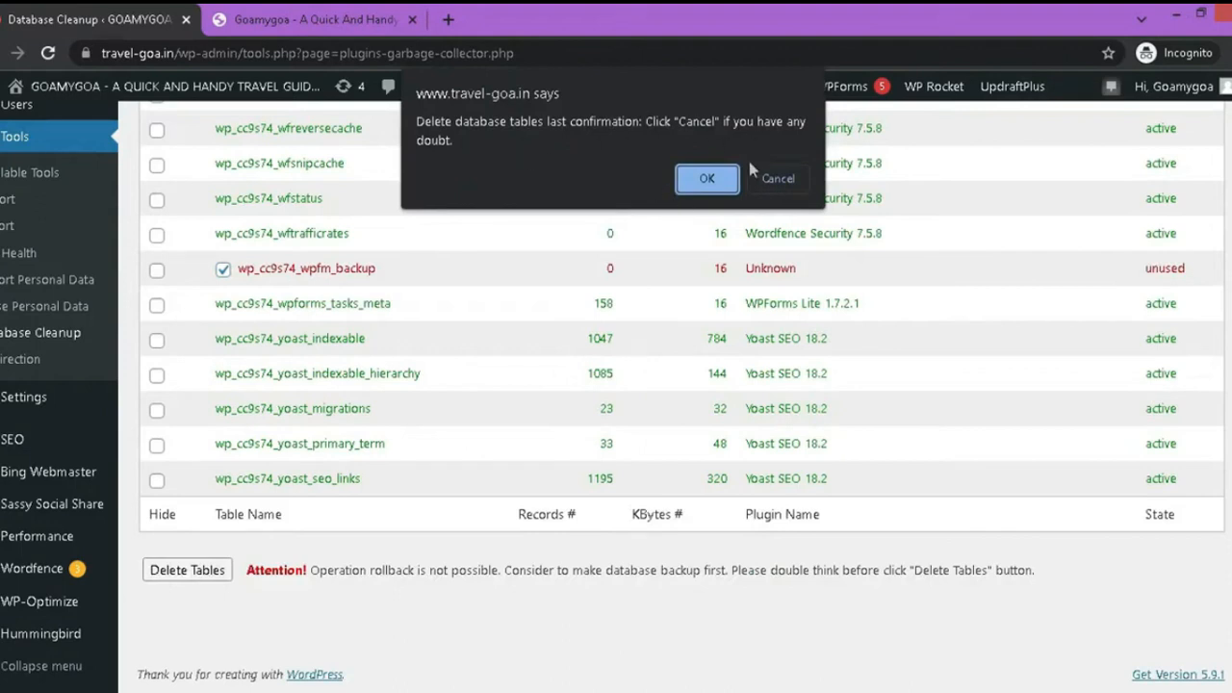
pyautogui.click(708, 180)
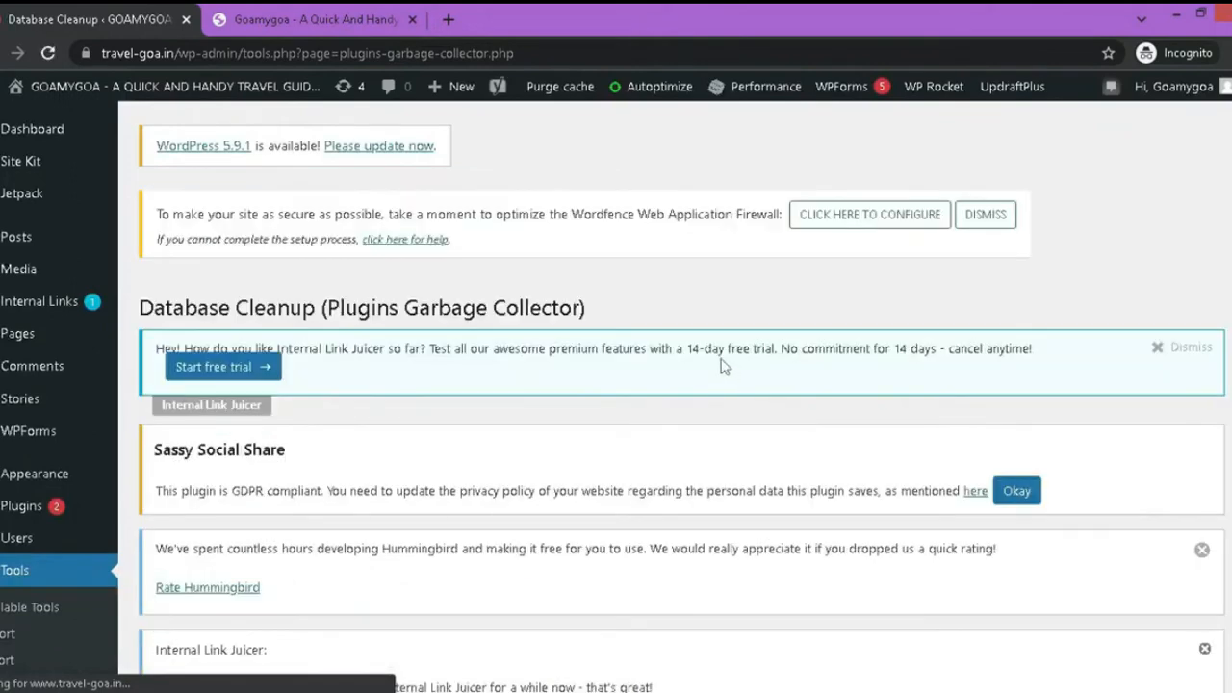
pyautogui.scroll(-7, 724, 366)
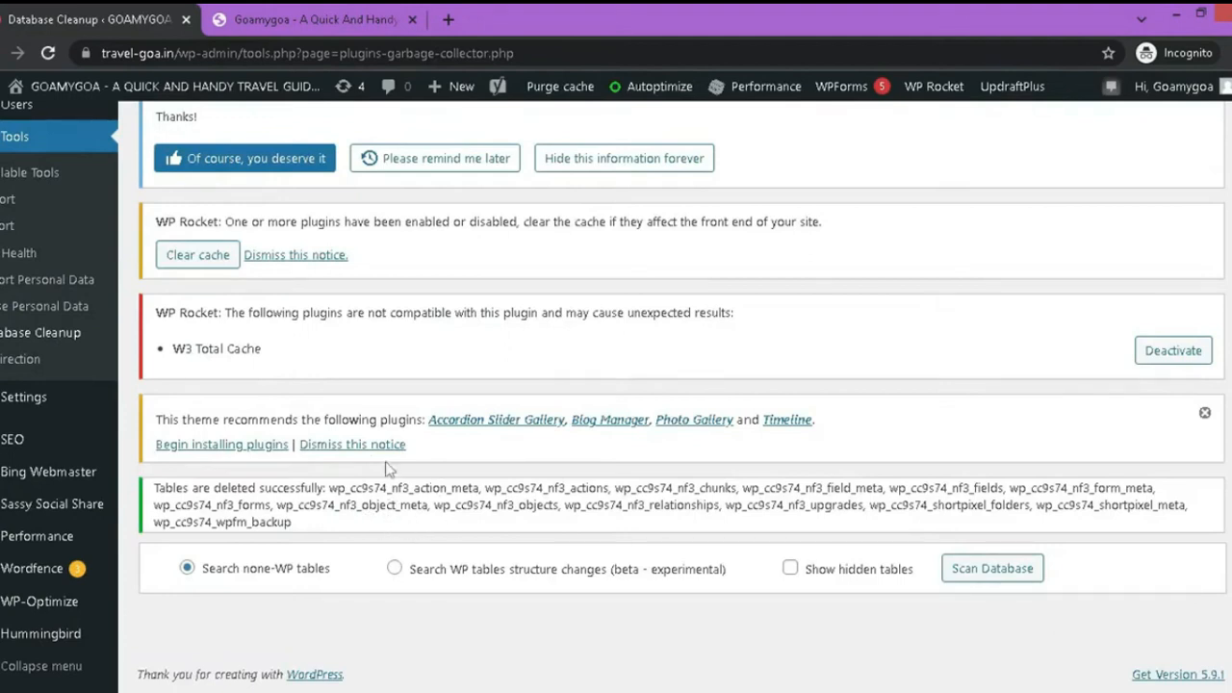
# Reload the travel-goa.in homepage and look through its posts and sidebar to check that it still displays properly.
pyautogui.click(322, 16)
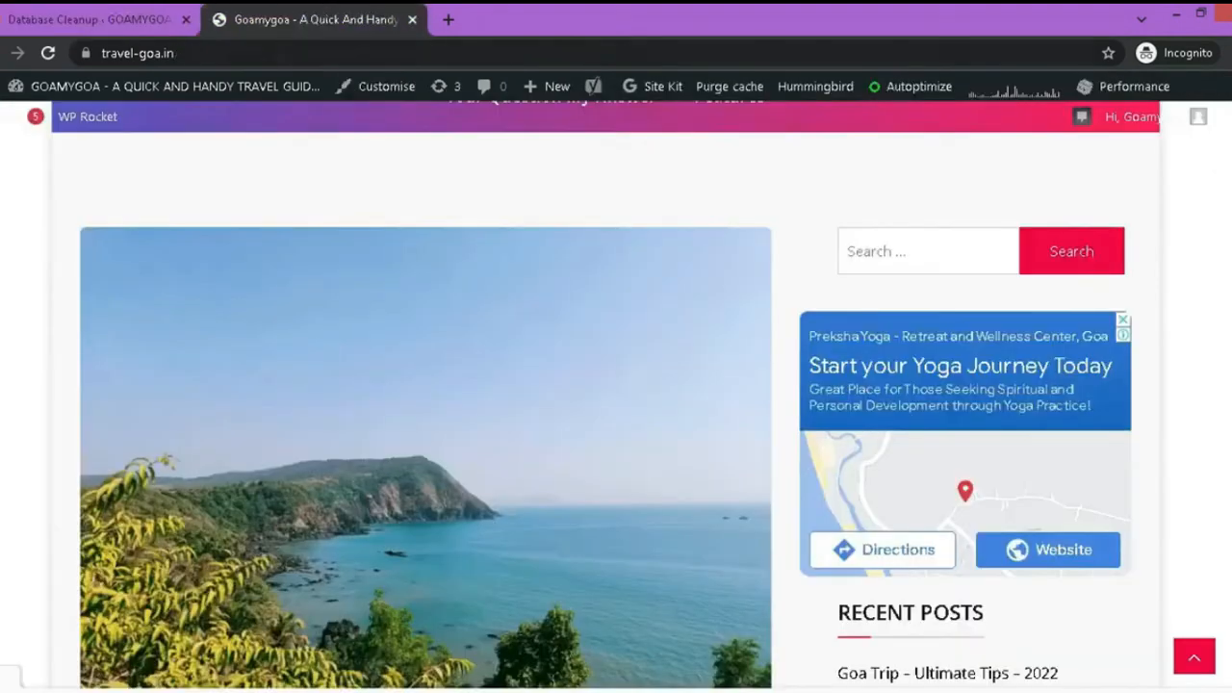
pyautogui.click(47, 52)
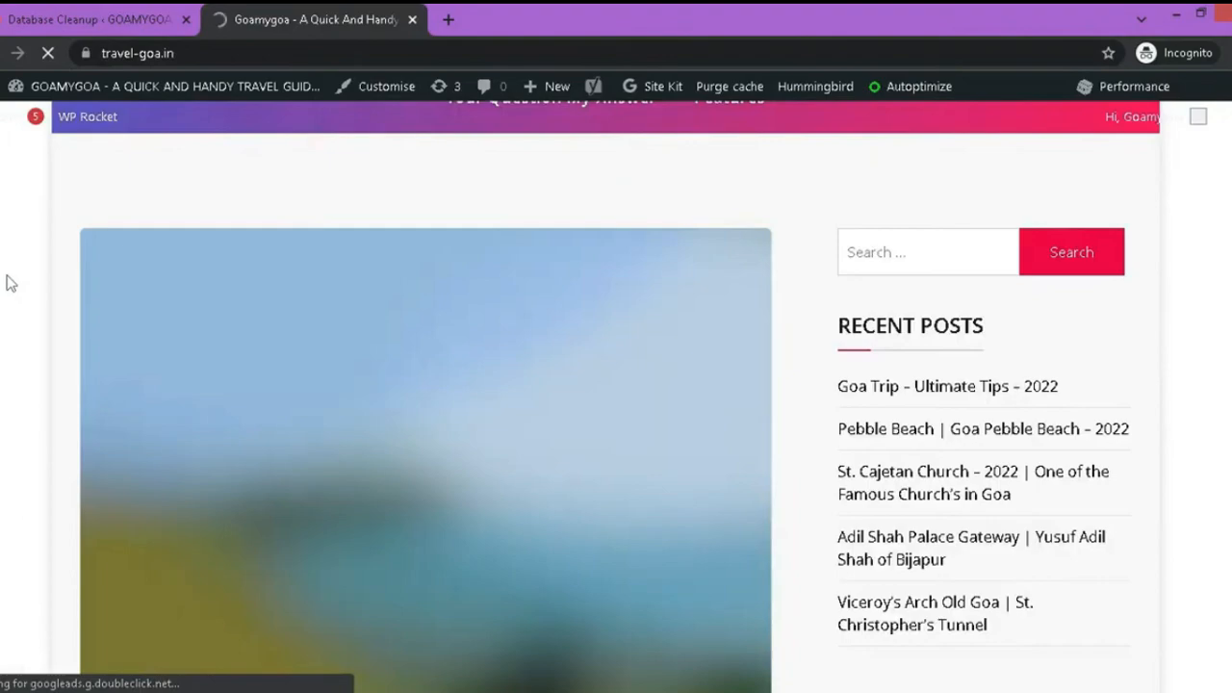
pyautogui.scroll(-7, 316, 272)
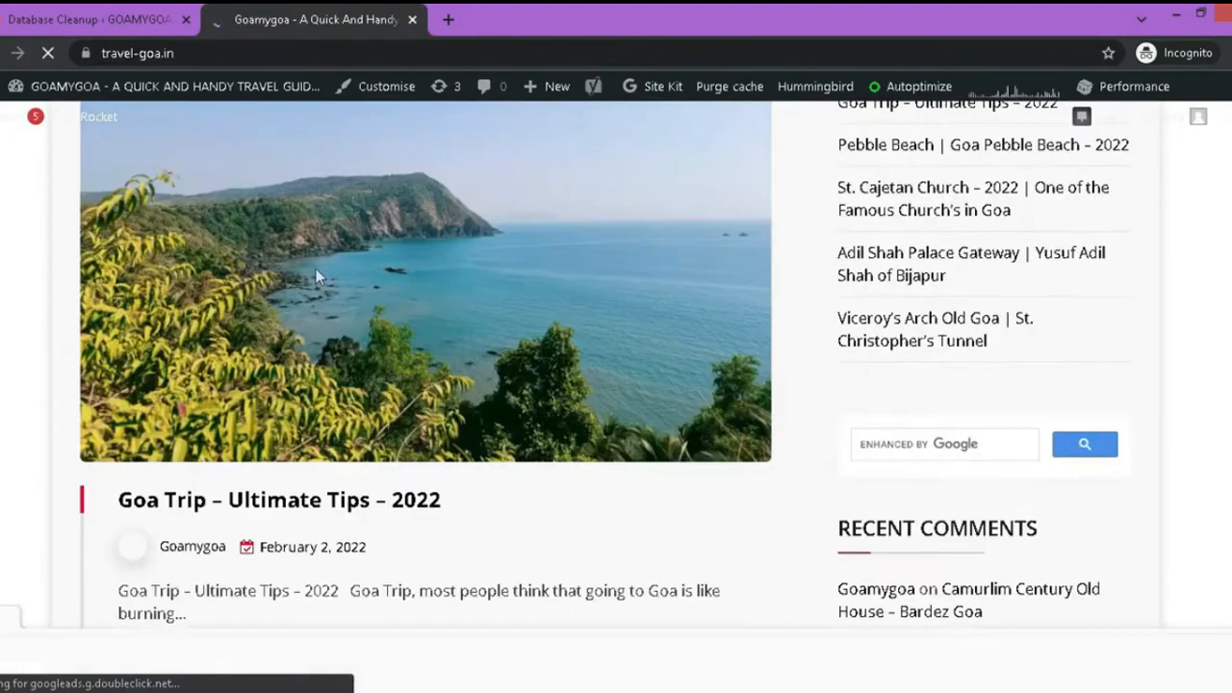
pyautogui.scroll(-10, 311, 271)
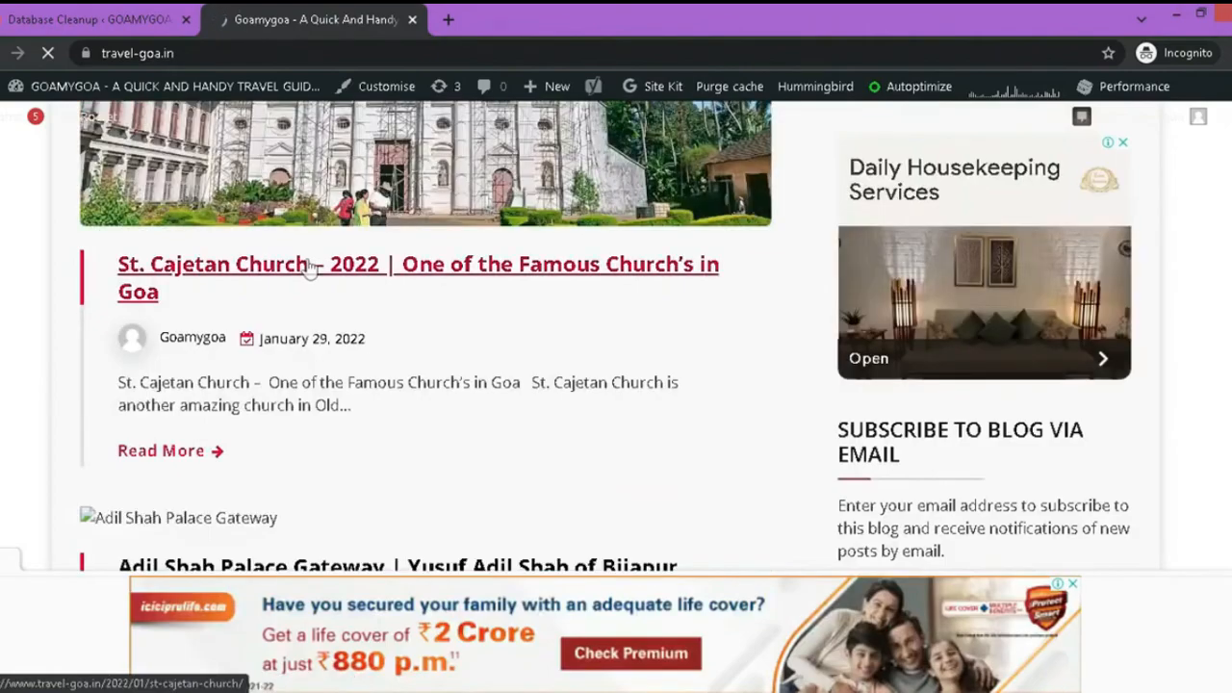
pyautogui.scroll(-3, 306, 264)
pyautogui.scroll(5, 306, 263)
pyautogui.scroll(20, 304, 265)
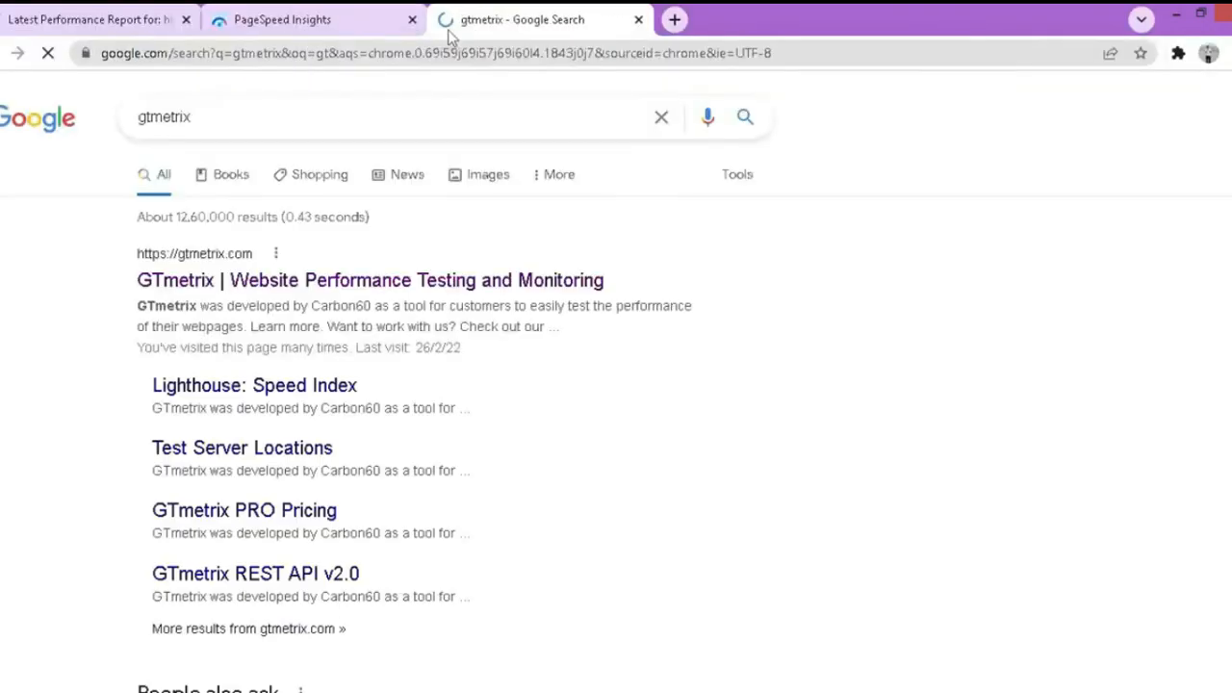
# Start a GTmetrix speed test for travel-goa.in and place its browser tab beside the earlier GTmetrix report.
pyautogui.click(416, 287)
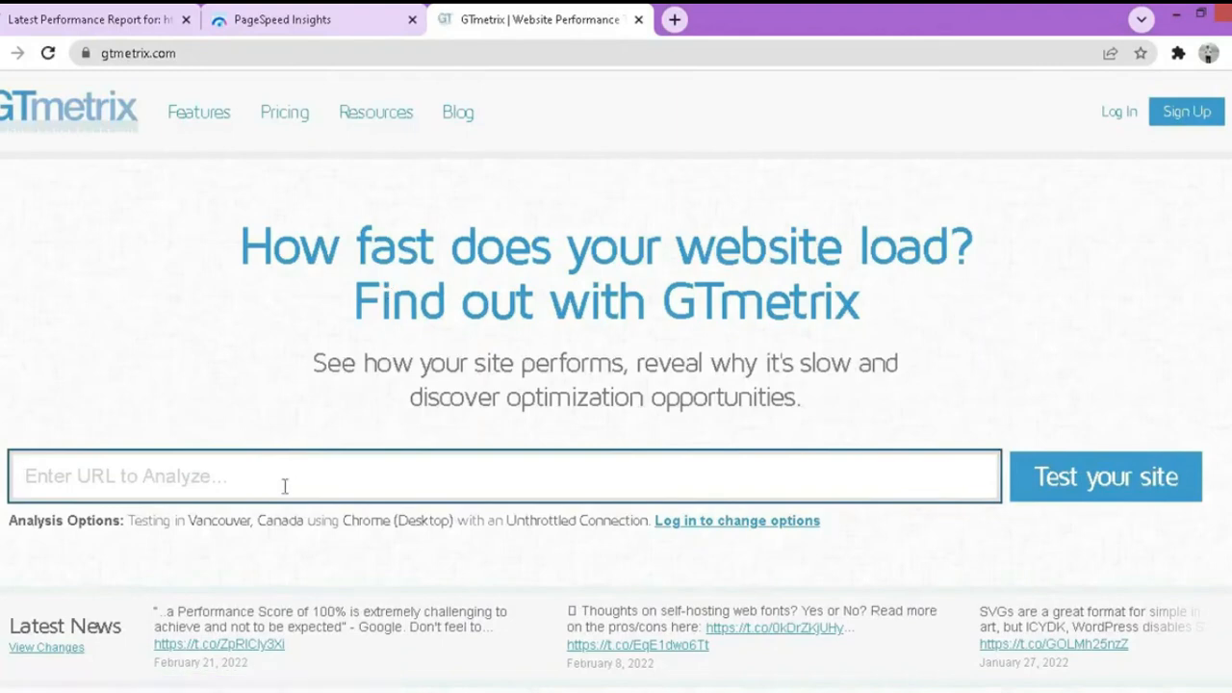
pyautogui.write('travel-goa.in')
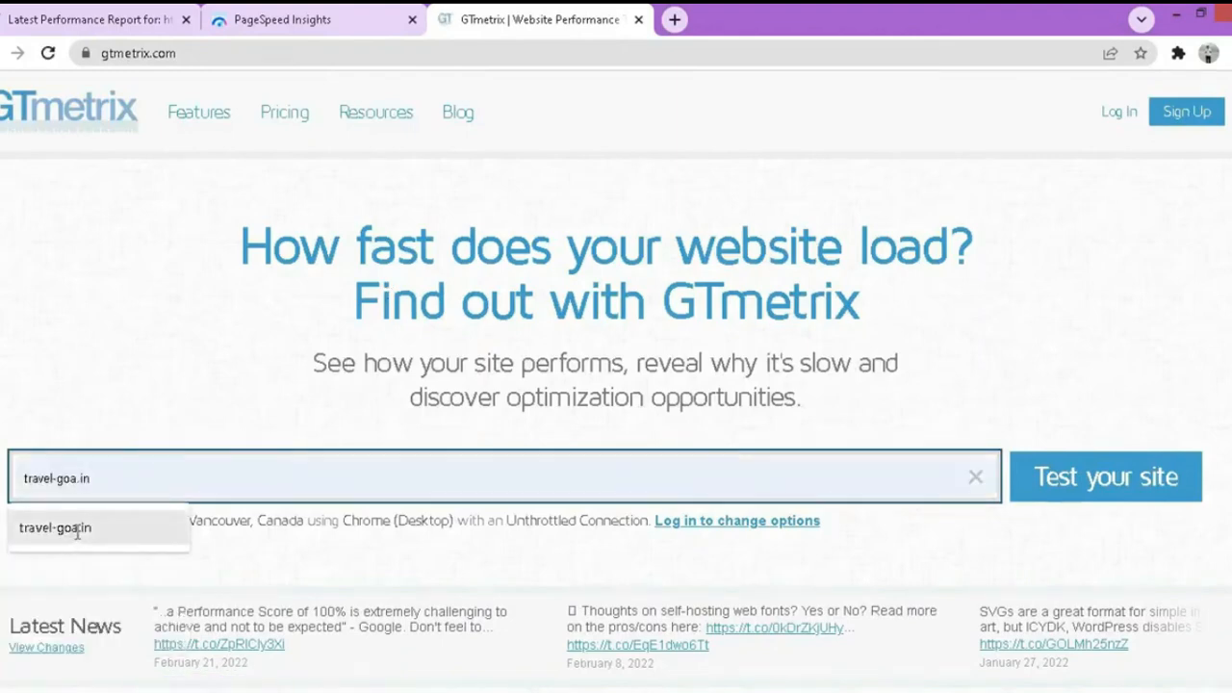
pyautogui.click(73, 529)
pyautogui.click(1108, 485)
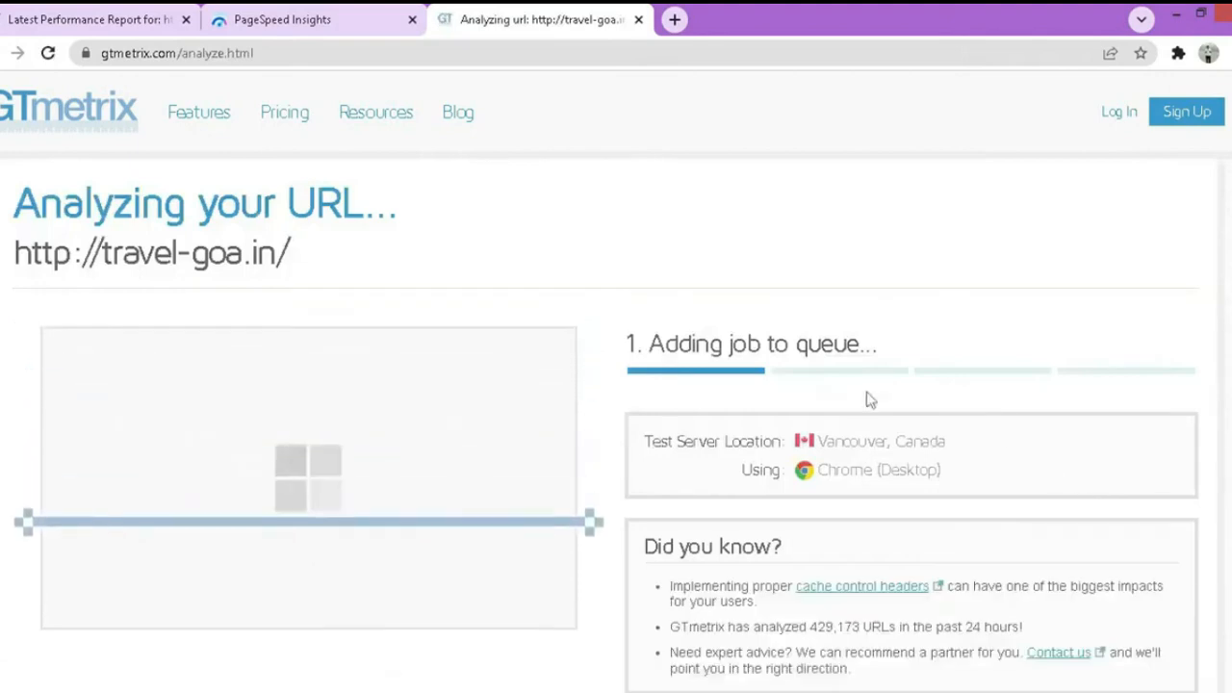
pyautogui.moveTo(554, 17); pyautogui.dragTo(358, 36)
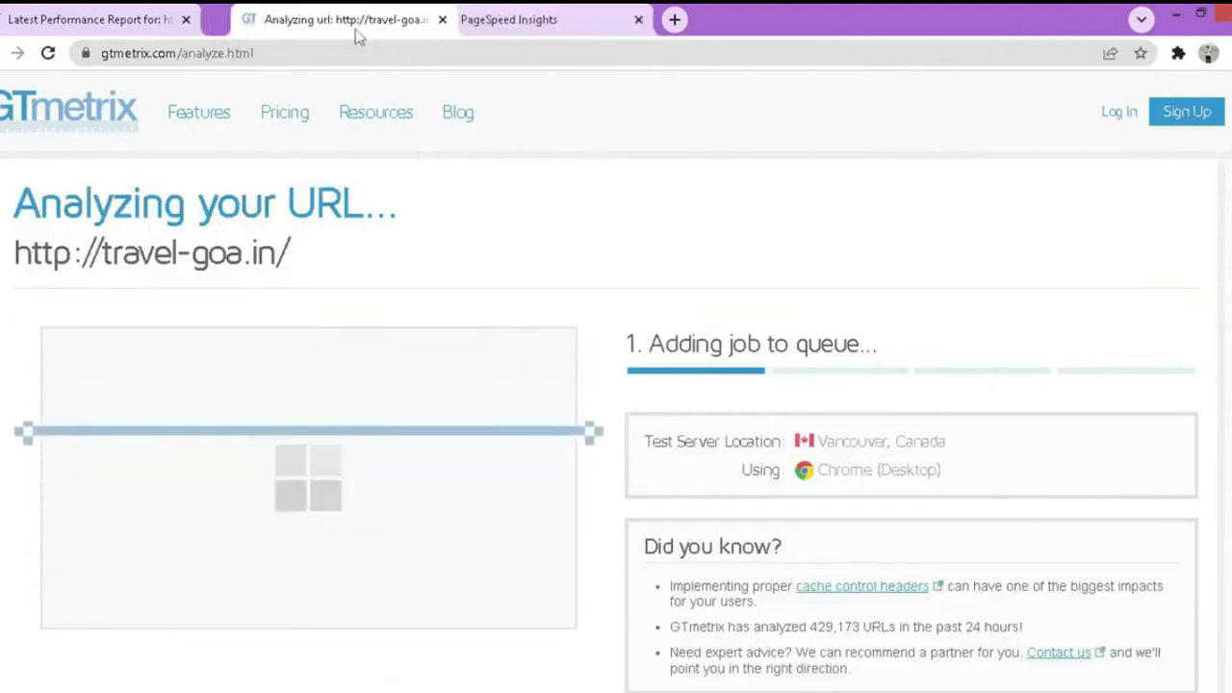
# Open PageSpeed Insights in a new browser tab and analyze travel-goa.in.
pyautogui.click(675, 20)
pyautogui.write('page')
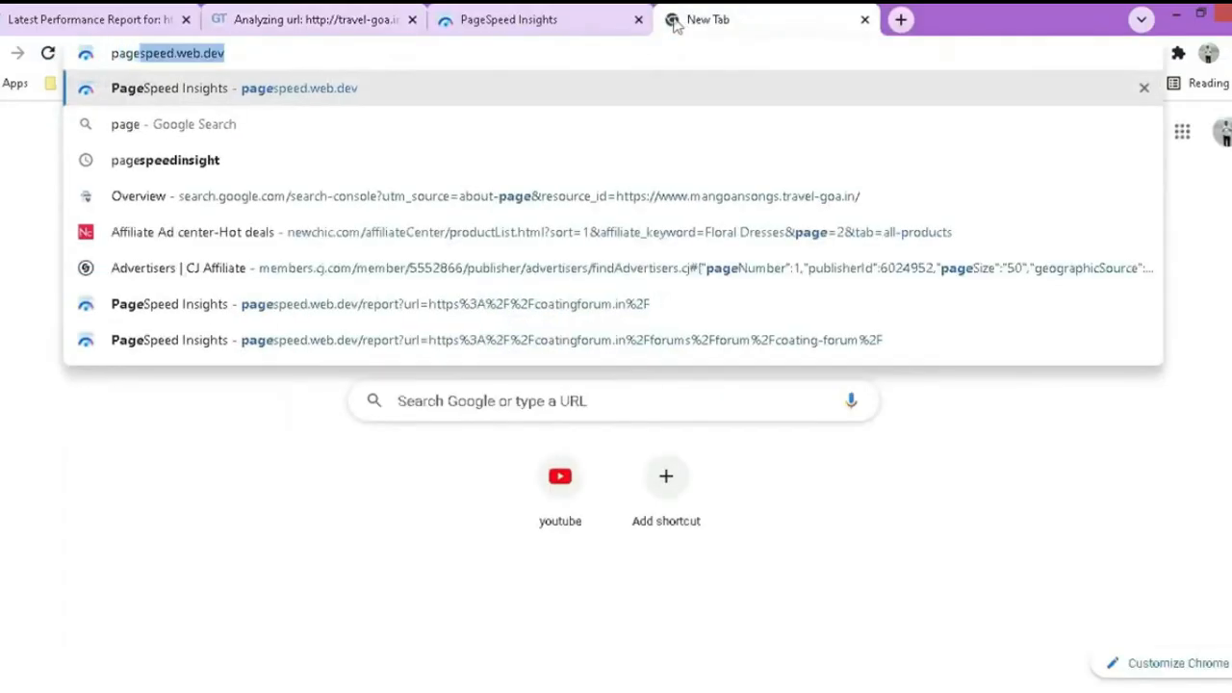
pyautogui.press('Return')
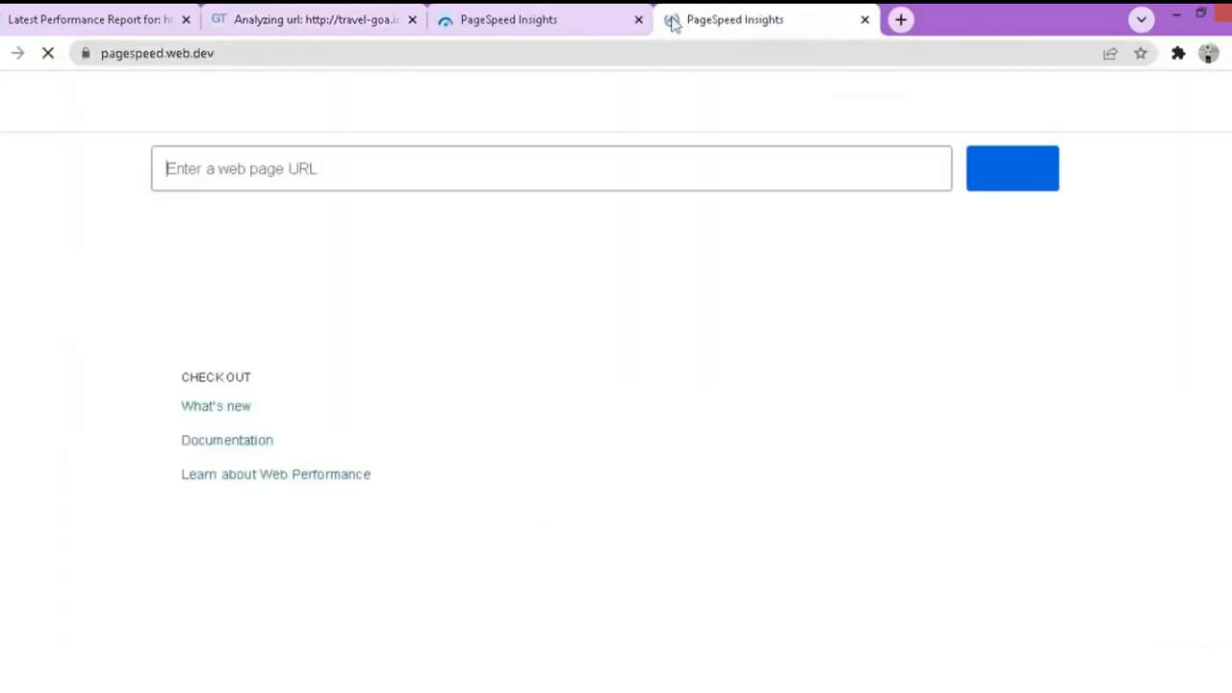
pyautogui.write('travel-goa.in')
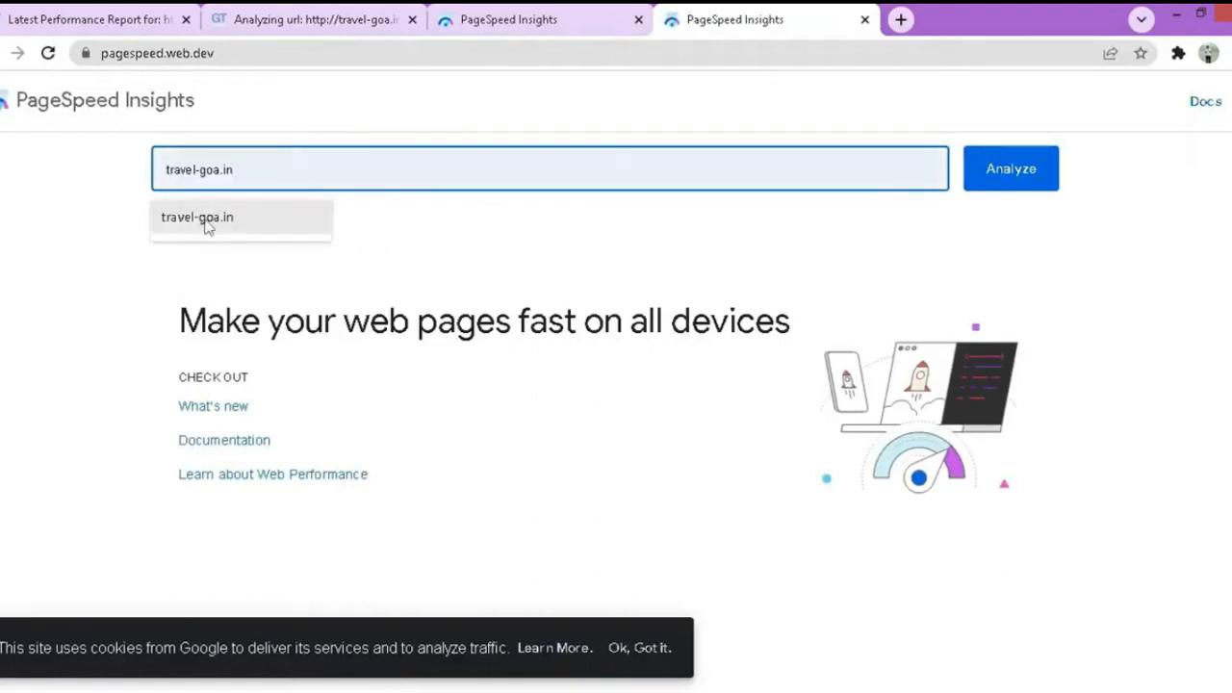
pyautogui.click(206, 226)
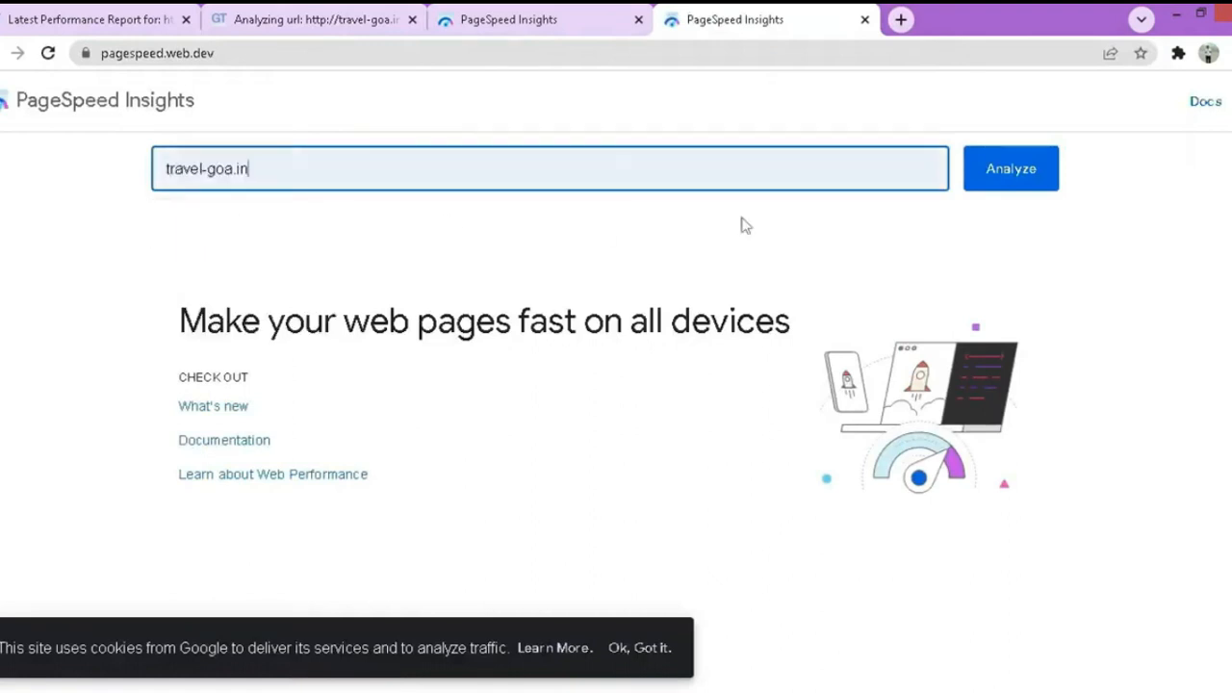
pyautogui.click(1007, 170)
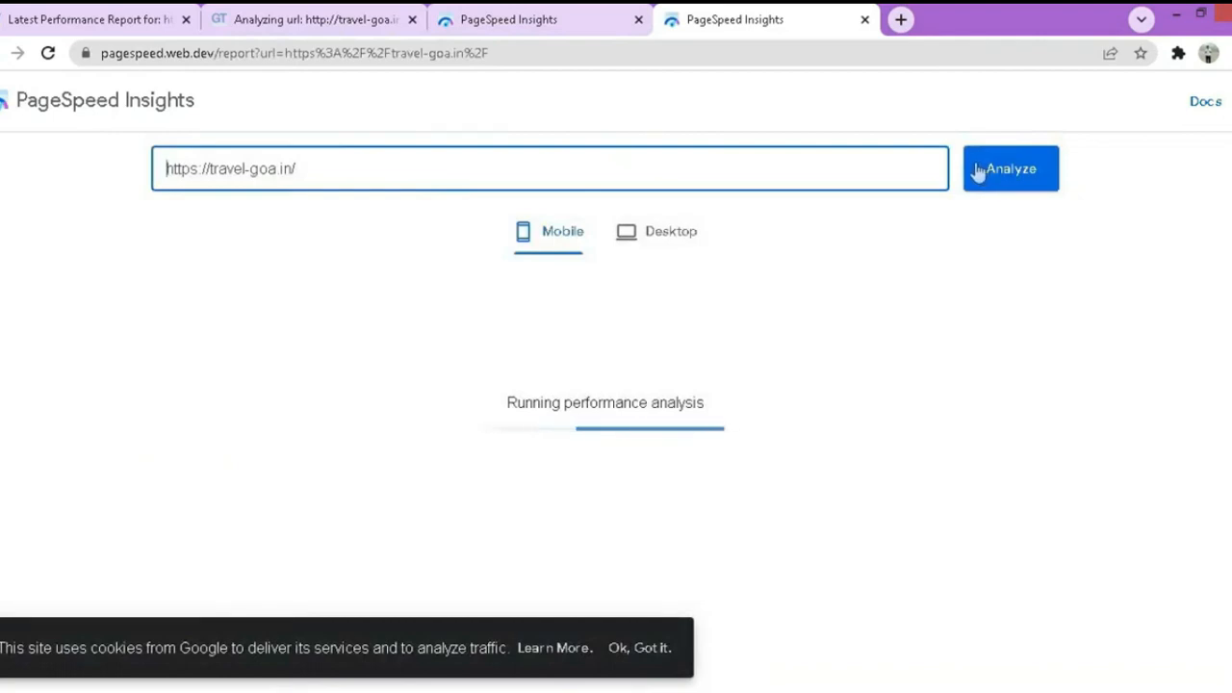
# Compare the GTmetrix grade, performance, structure and web vitals between the new and the earlier travel-goa.in reports.
pyautogui.click(339, 12)
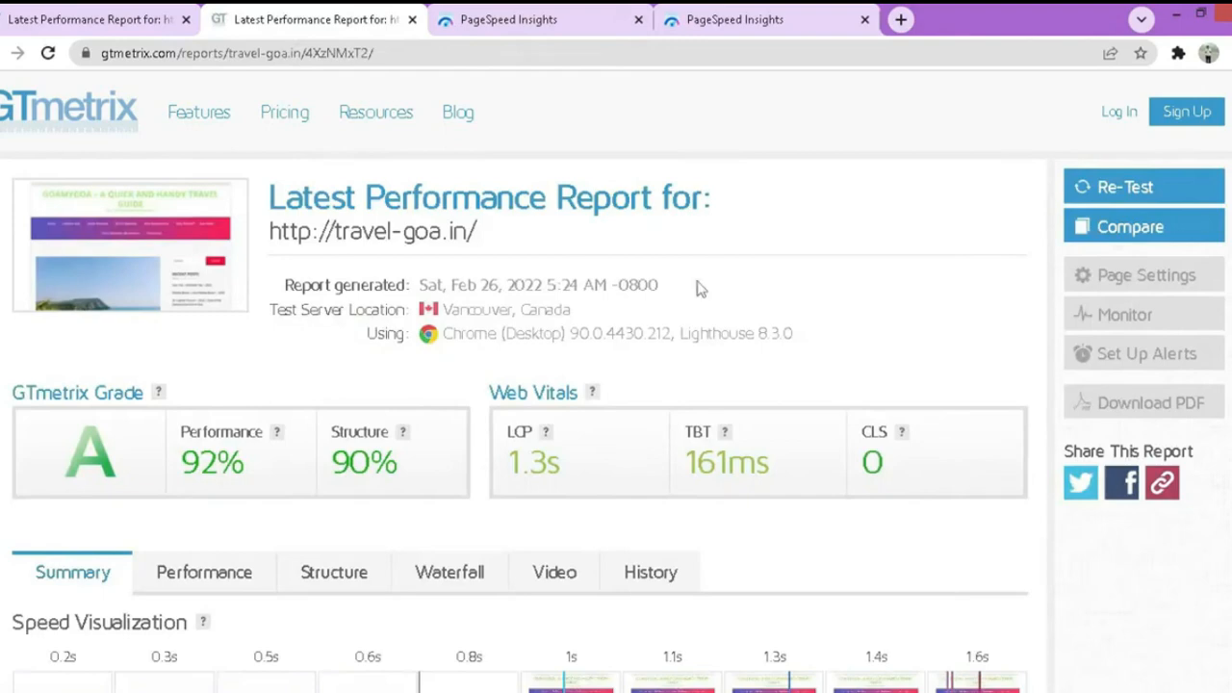
pyautogui.scroll(-3, 700, 285)
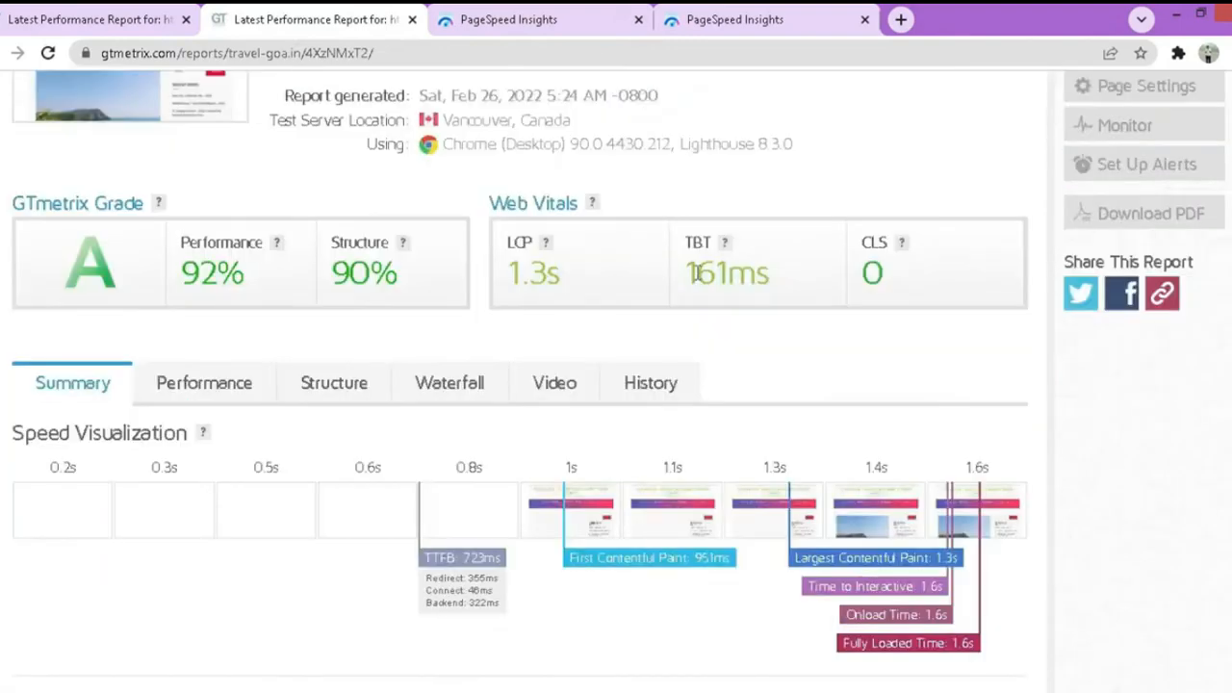
pyautogui.scroll(1, 697, 272)
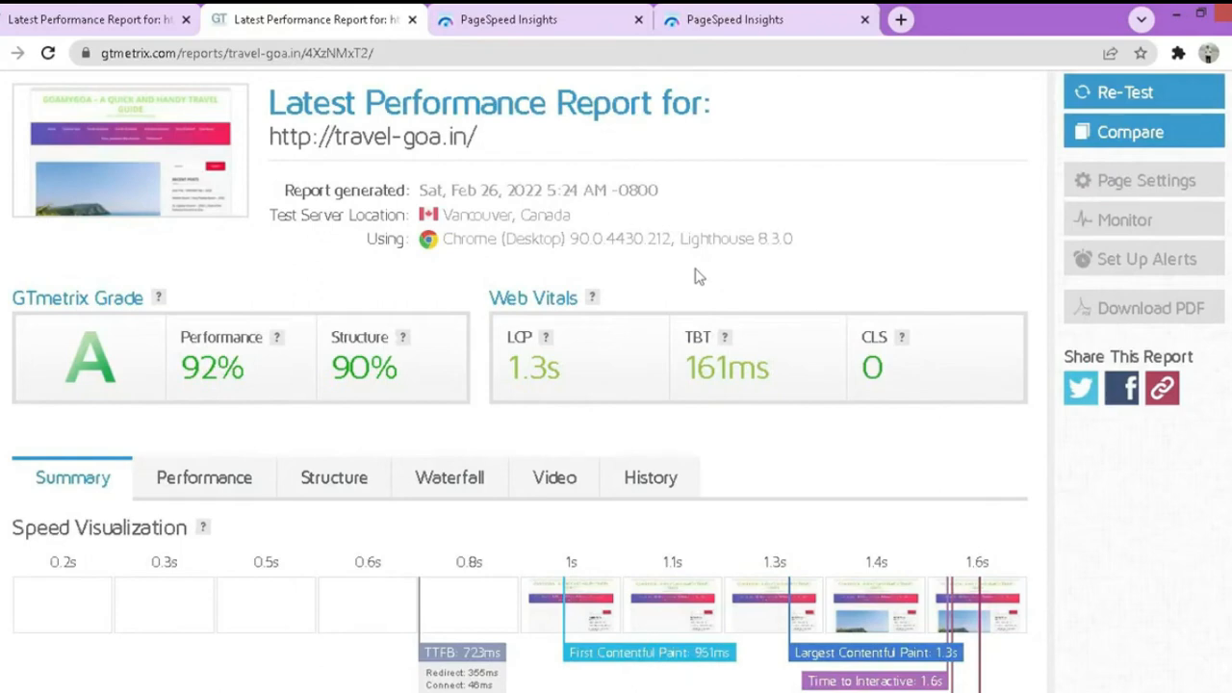
pyautogui.click(92, 19)
pyautogui.click(308, 17)
pyautogui.click(106, 20)
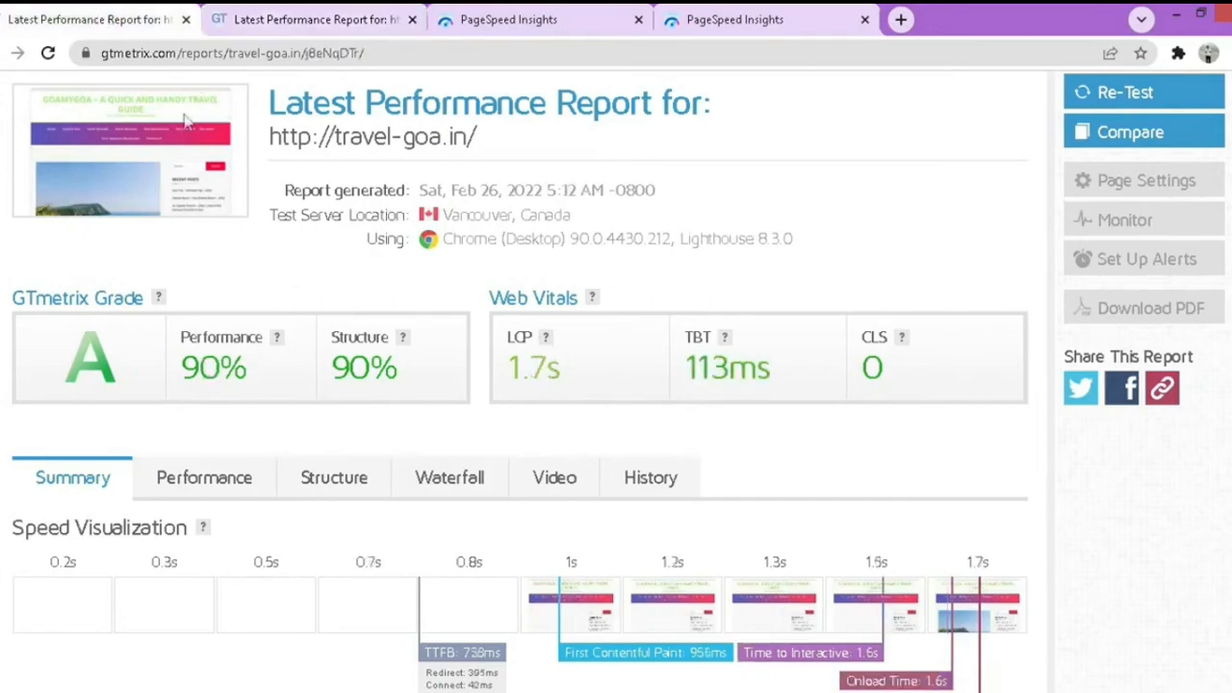
# Compare the fully loaded time, total page size and page requests in the Page Details of both GTmetrix reports.
pyautogui.scroll(-5, 590, 420)
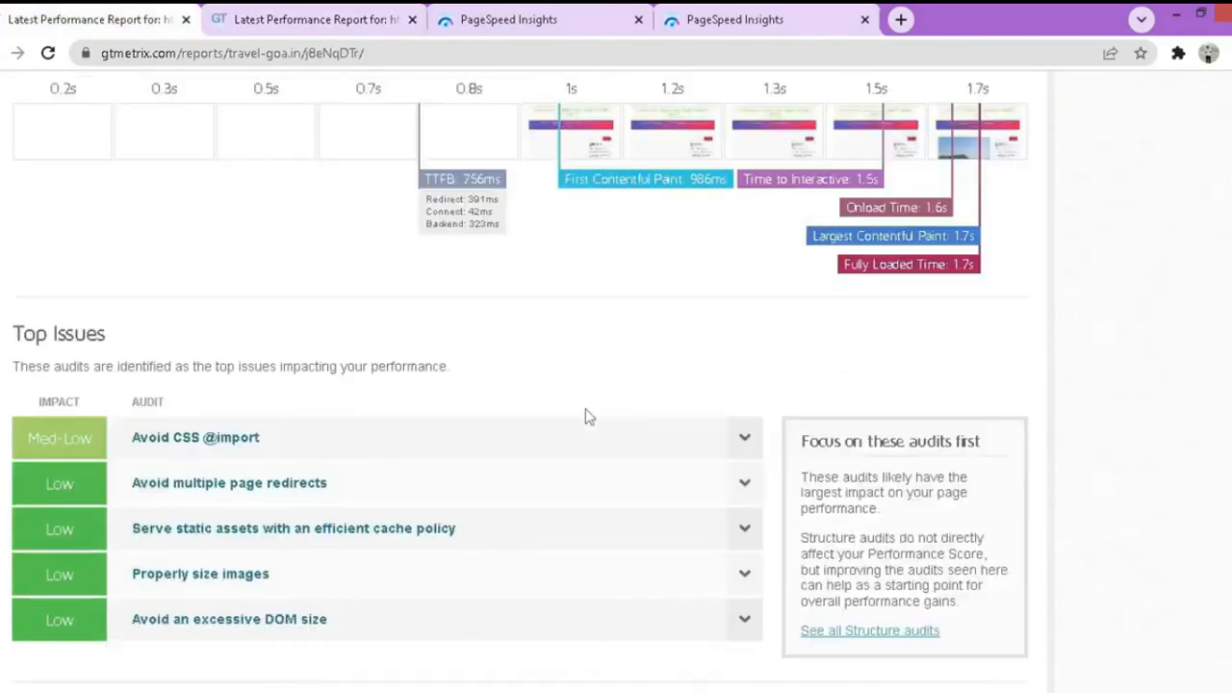
pyautogui.scroll(-4, 585, 416)
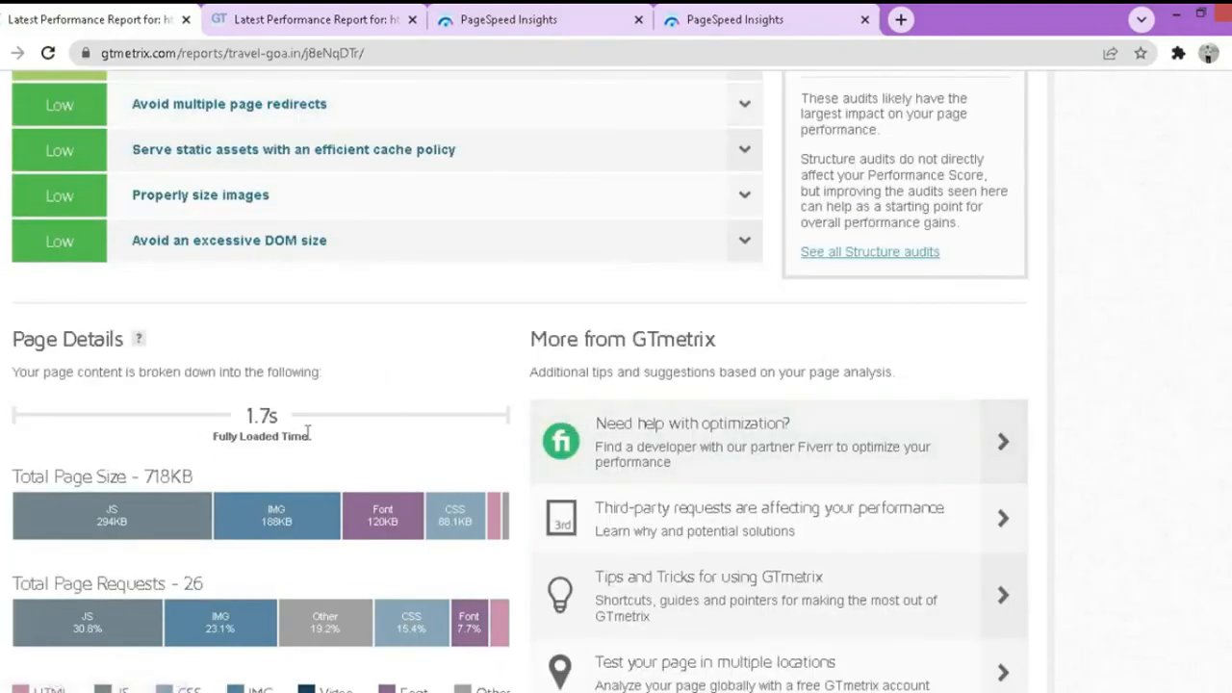
pyautogui.click(313, 19)
pyautogui.scroll(-6, 423, 429)
pyautogui.scroll(-3, 424, 424)
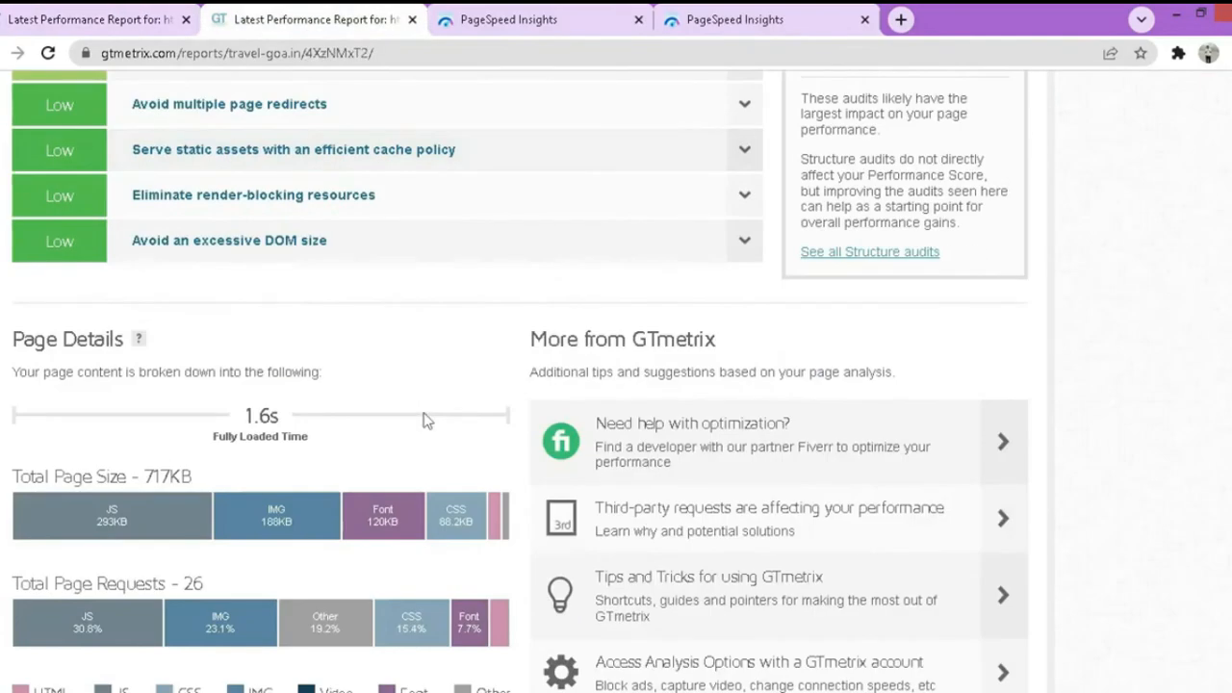
pyautogui.scroll(-1, 427, 421)
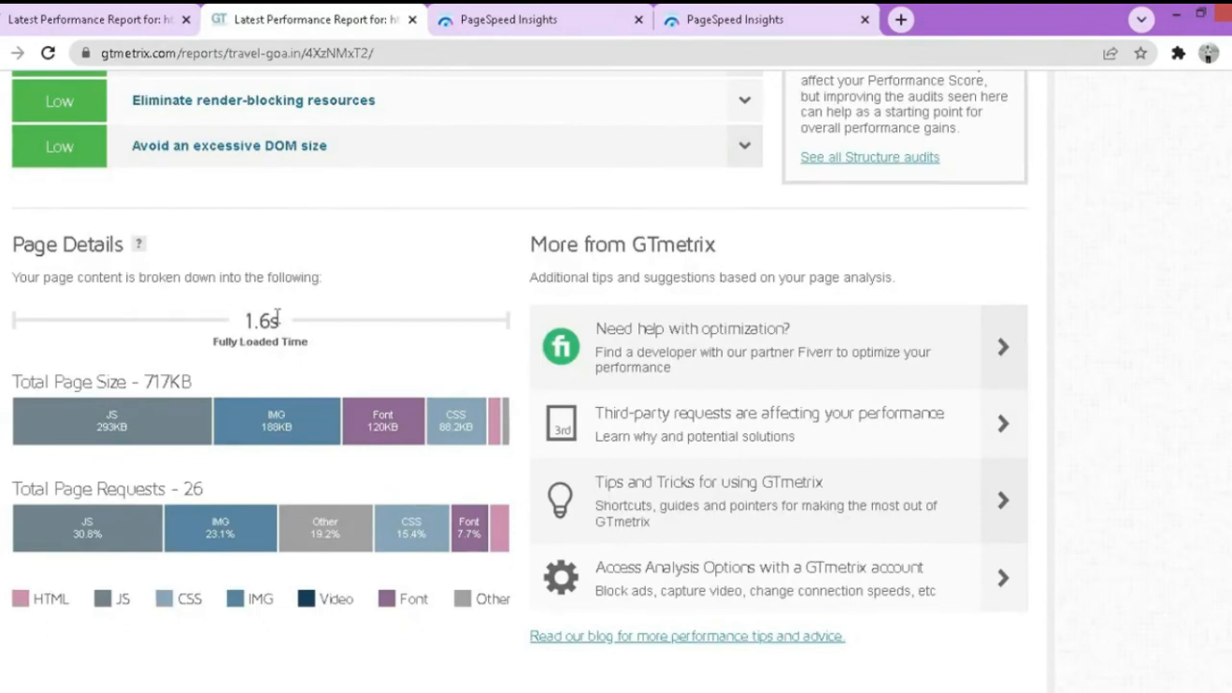
# Review the mobile and desktop performance scores in the earlier PageSpeed Insights report, and open the new report for comparison.
pyautogui.click(528, 24)
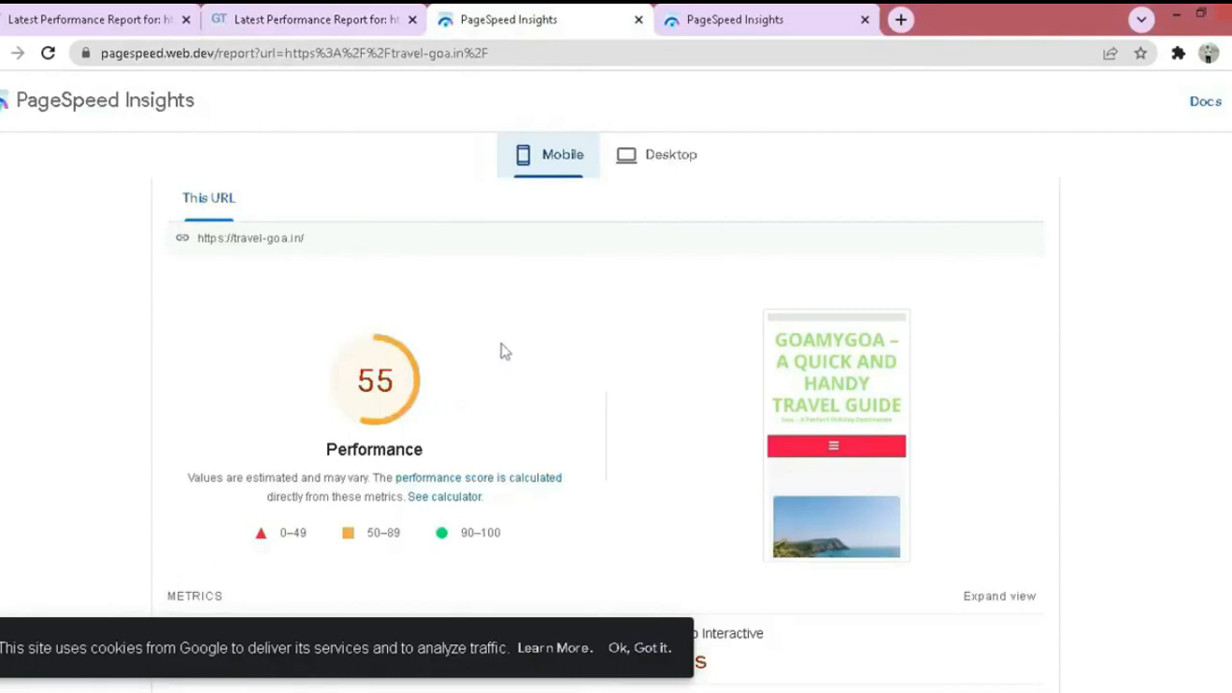
pyautogui.scroll(-3, 502, 350)
pyautogui.scroll(4, 503, 347)
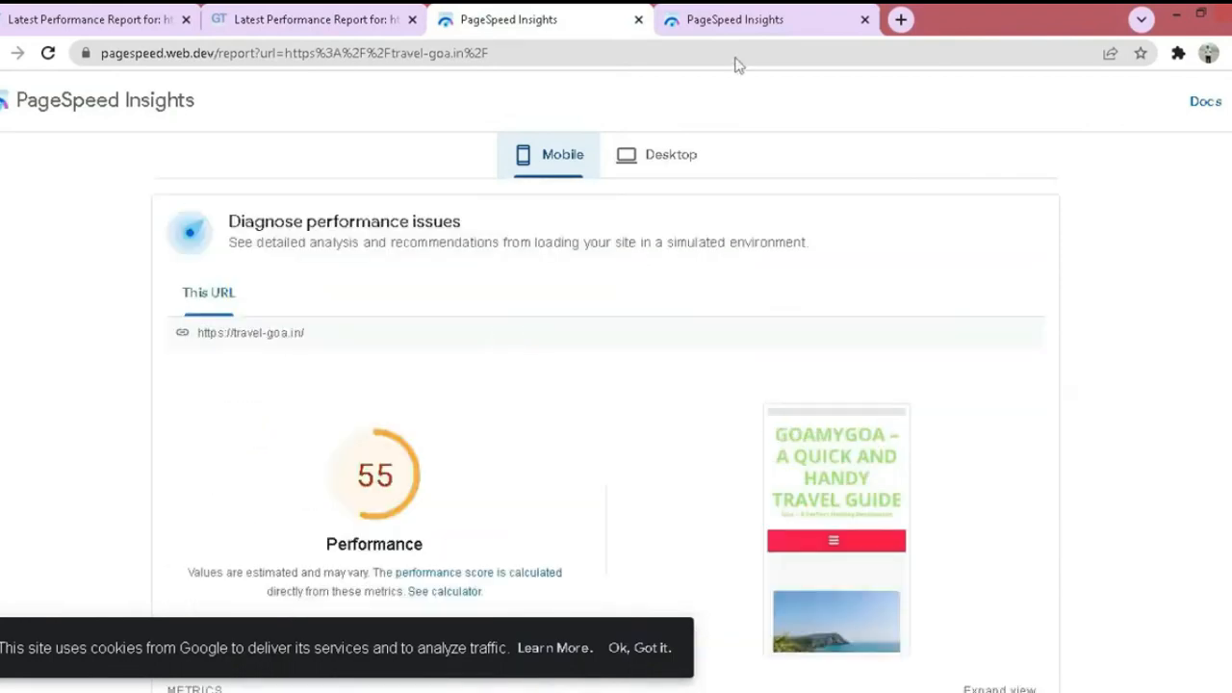
pyautogui.click(672, 155)
pyautogui.scroll(5, 664, 294)
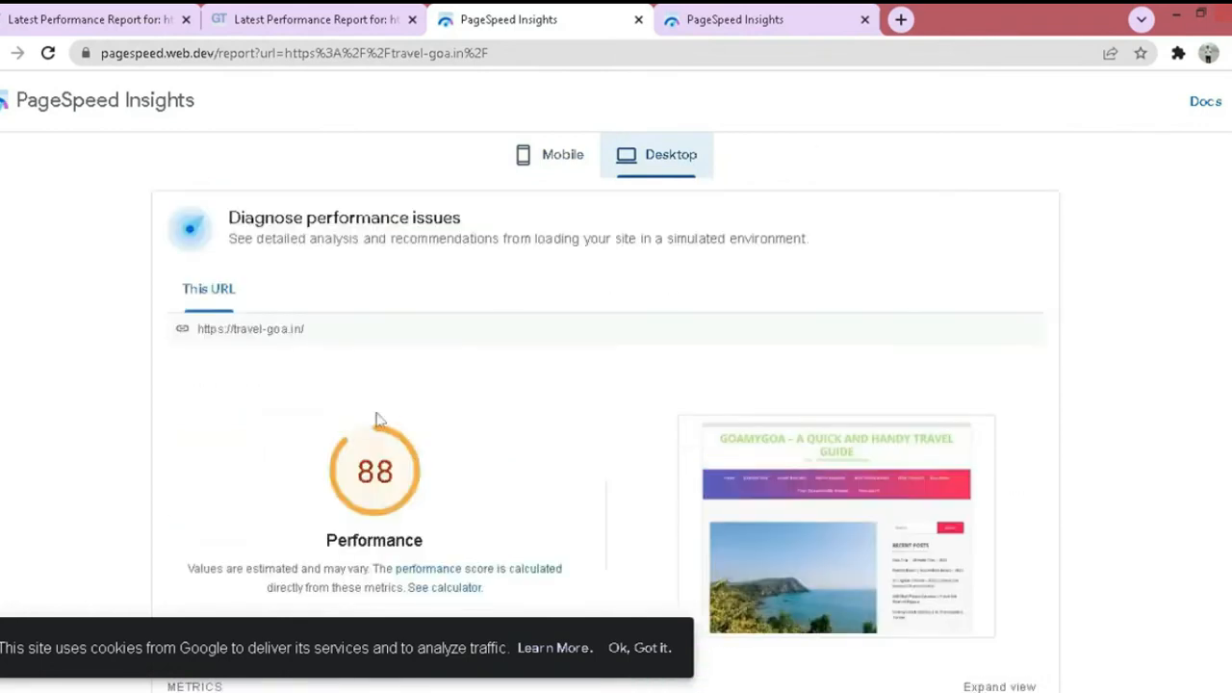
pyautogui.click(790, 14)
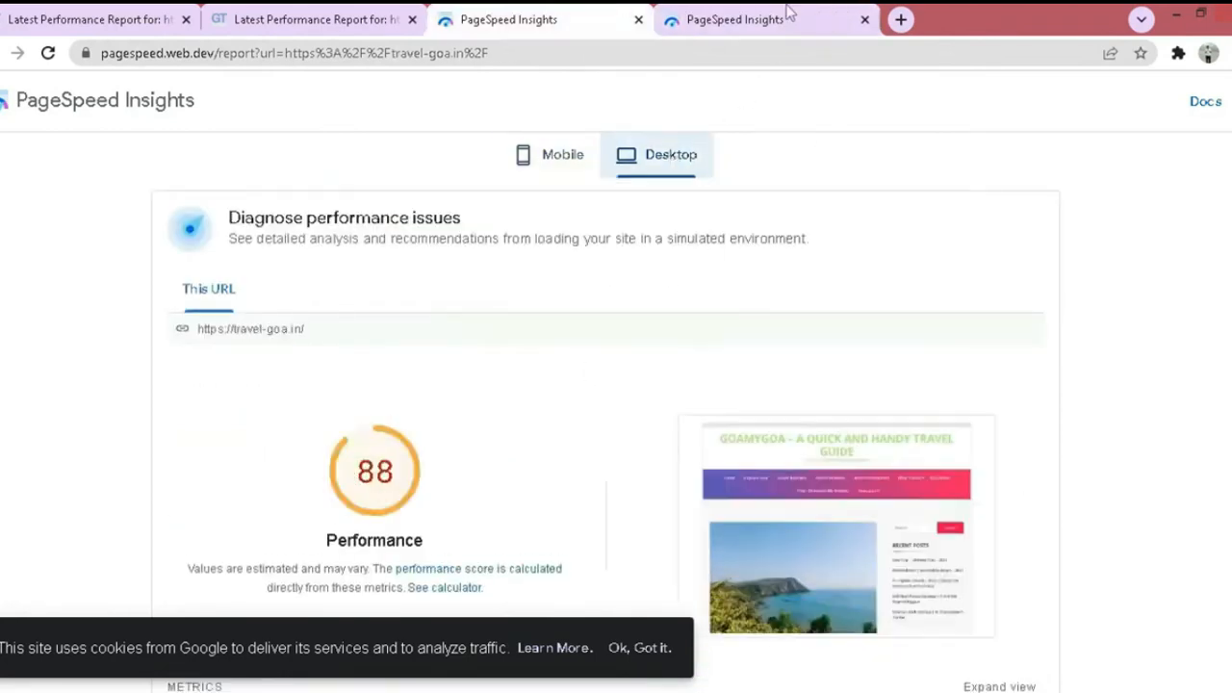
pyautogui.click(789, 14)
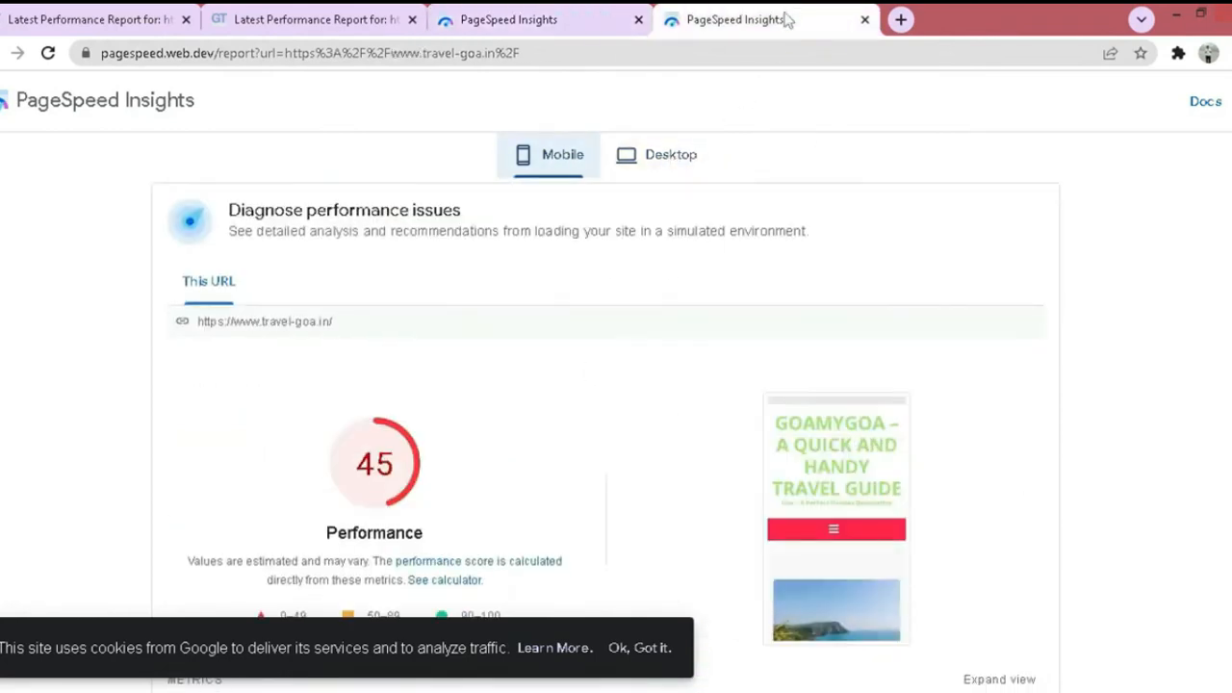
# Review the desktop and mobile performance scores in the new PageSpeed Insights report, and compare the mobile score with the earlier report.
pyautogui.click(671, 157)
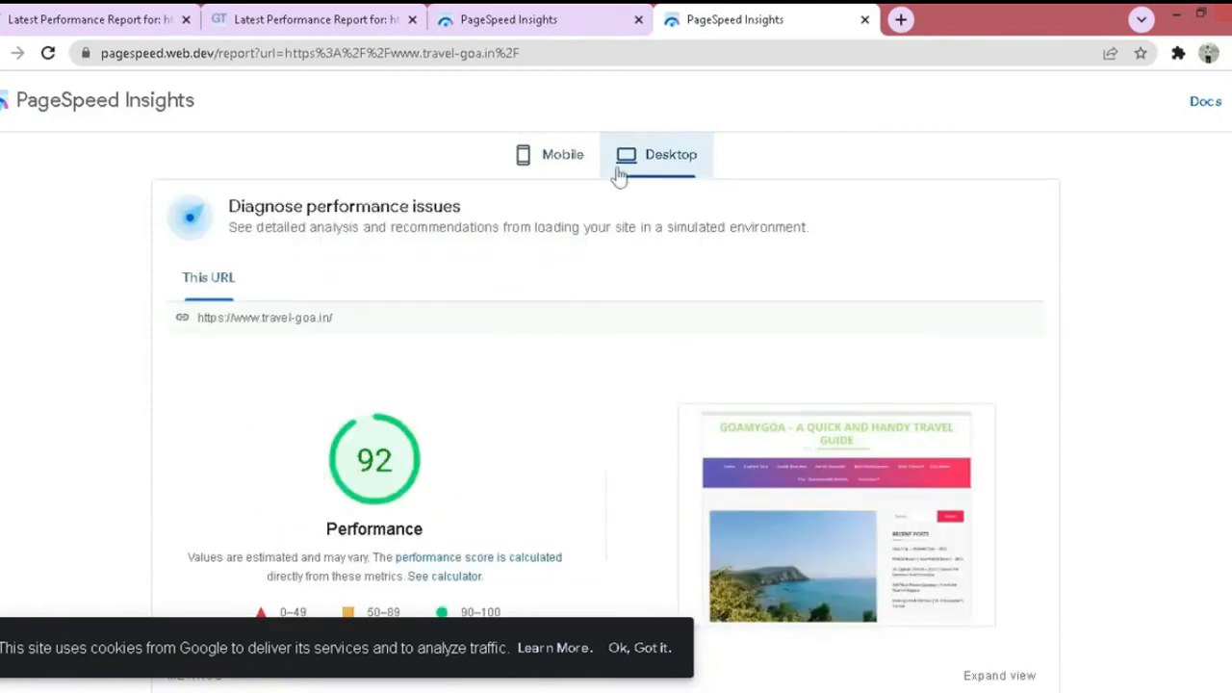
pyautogui.click(568, 156)
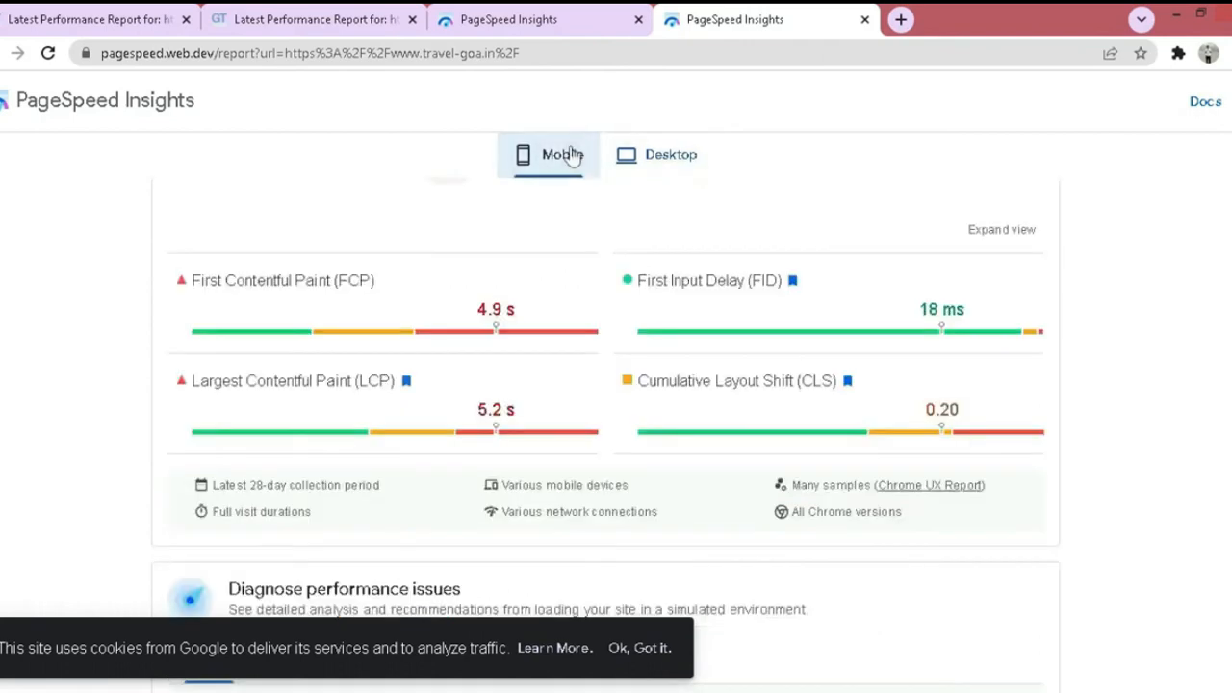
pyautogui.scroll(-5, 515, 238)
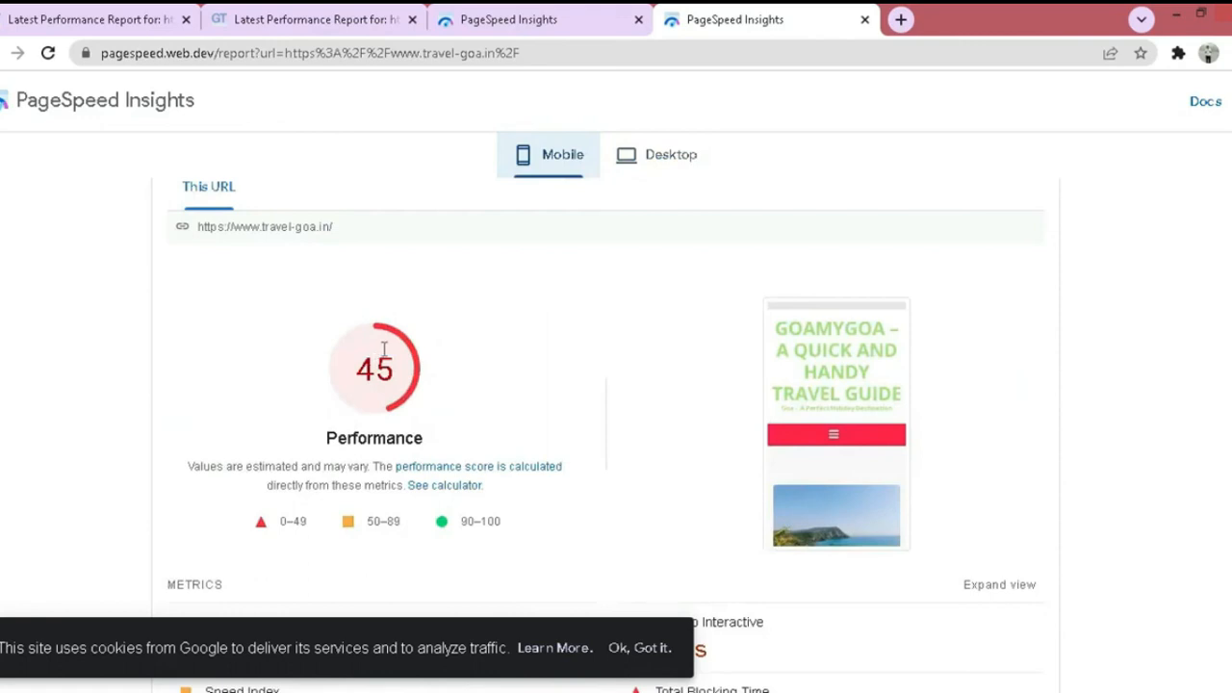
pyautogui.hotkey('ctrl', 'shift', 'Tab')
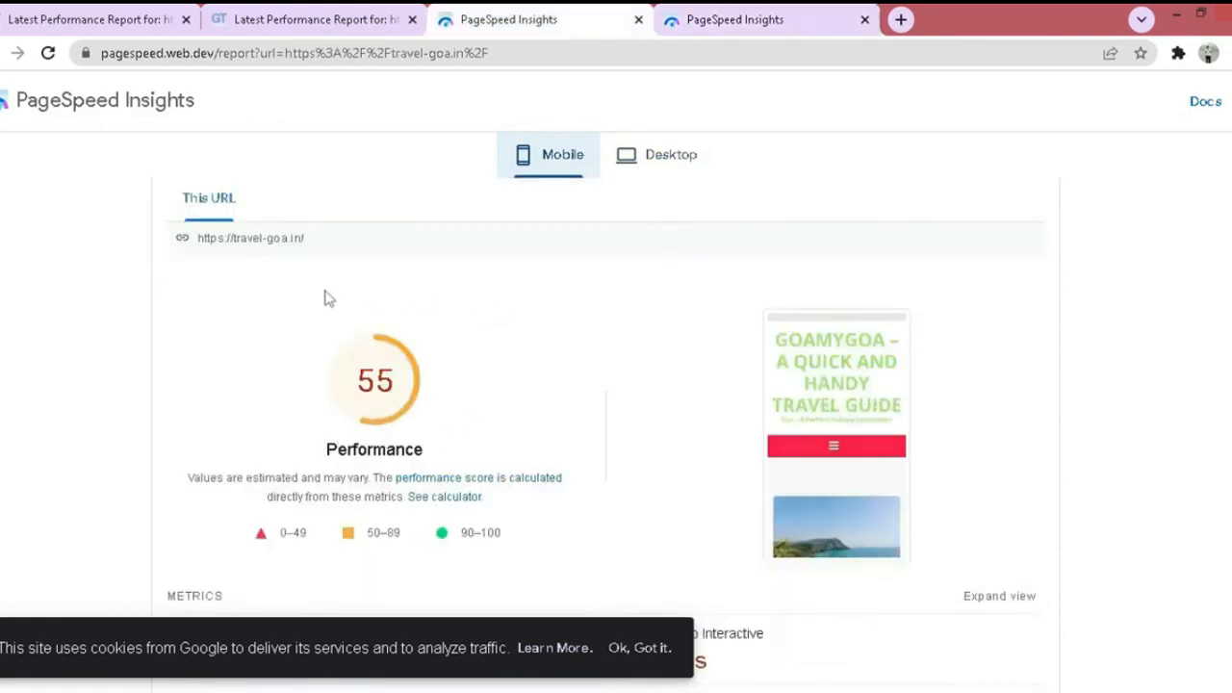
# Examine the earlier report's mobile metrics and compare the mobile opportunities and their estimated savings between both PageSpeed Insights reports.
pyautogui.scroll(-5, 561, 333)
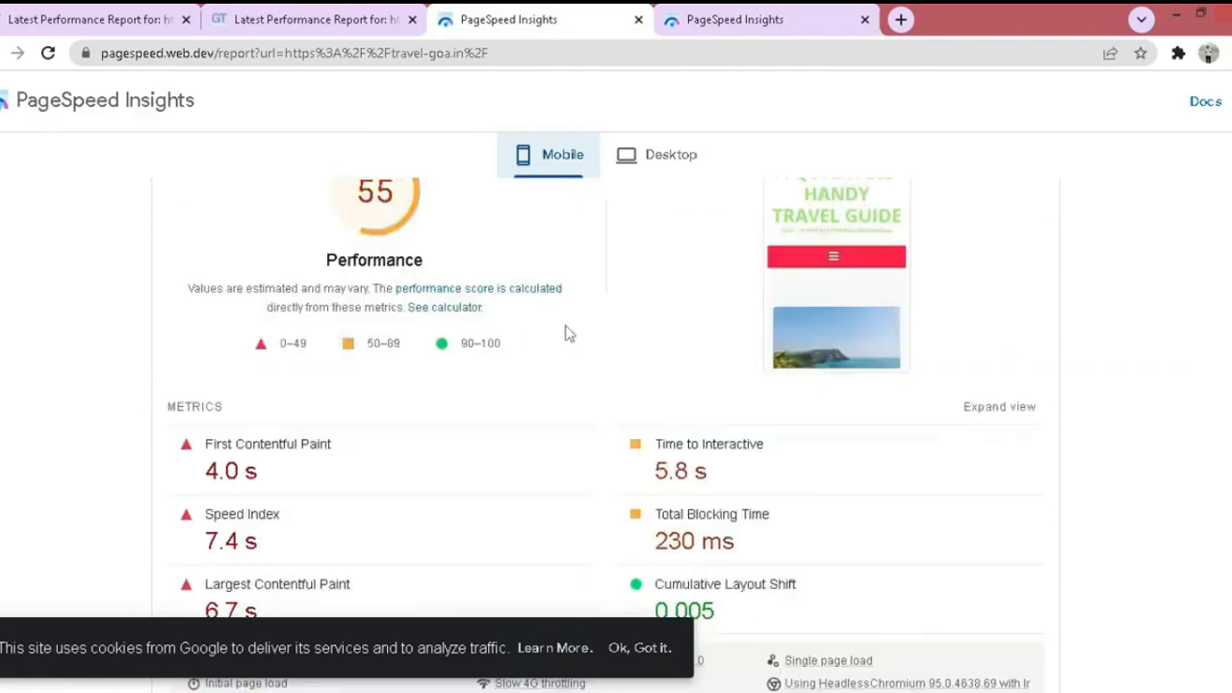
pyautogui.scroll(-2, 565, 321)
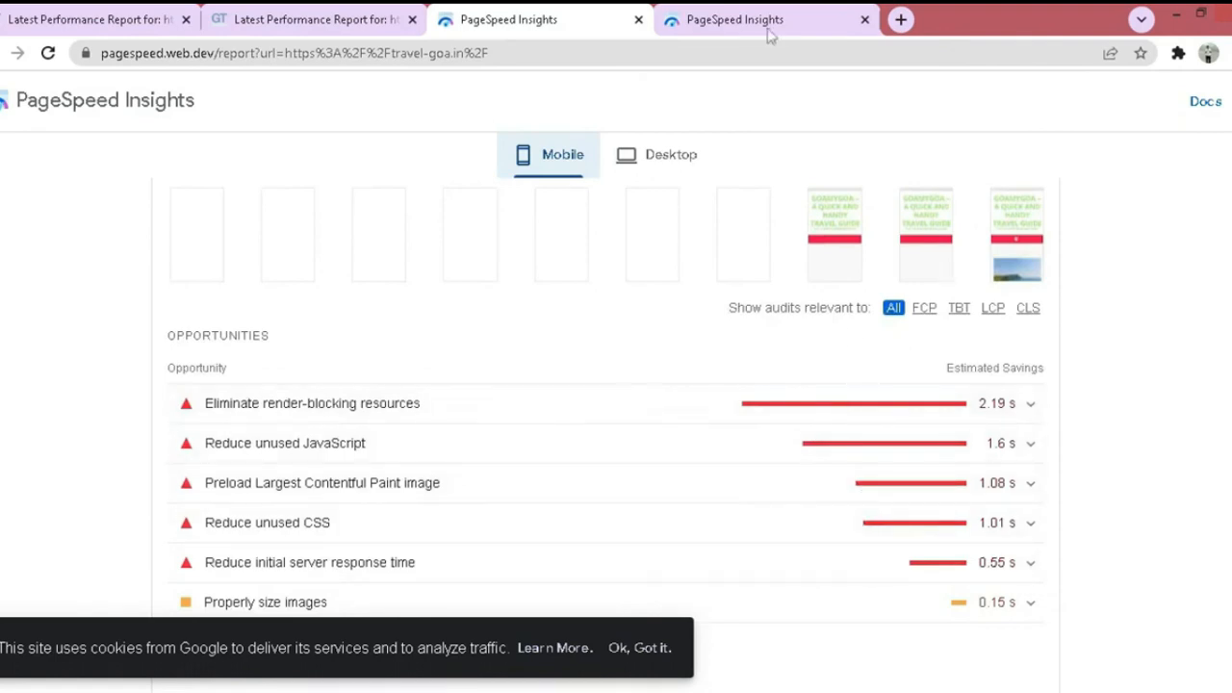
pyautogui.click(736, 17)
pyautogui.scroll(-9, 713, 159)
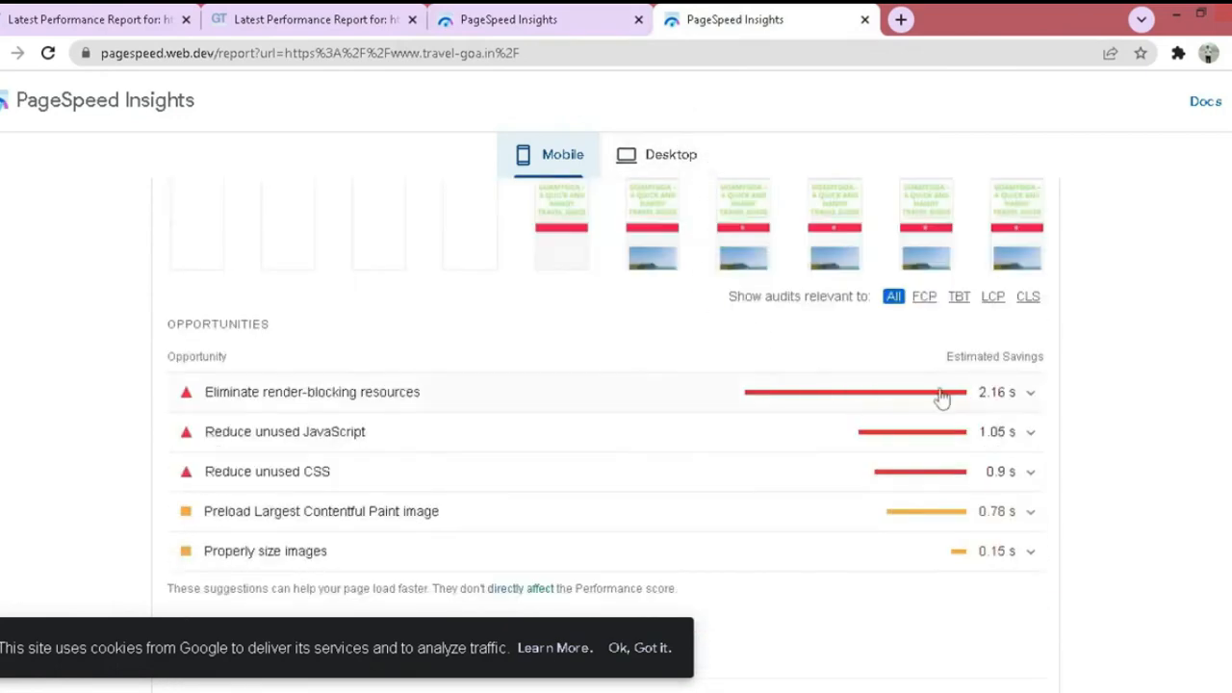
pyautogui.click(559, 18)
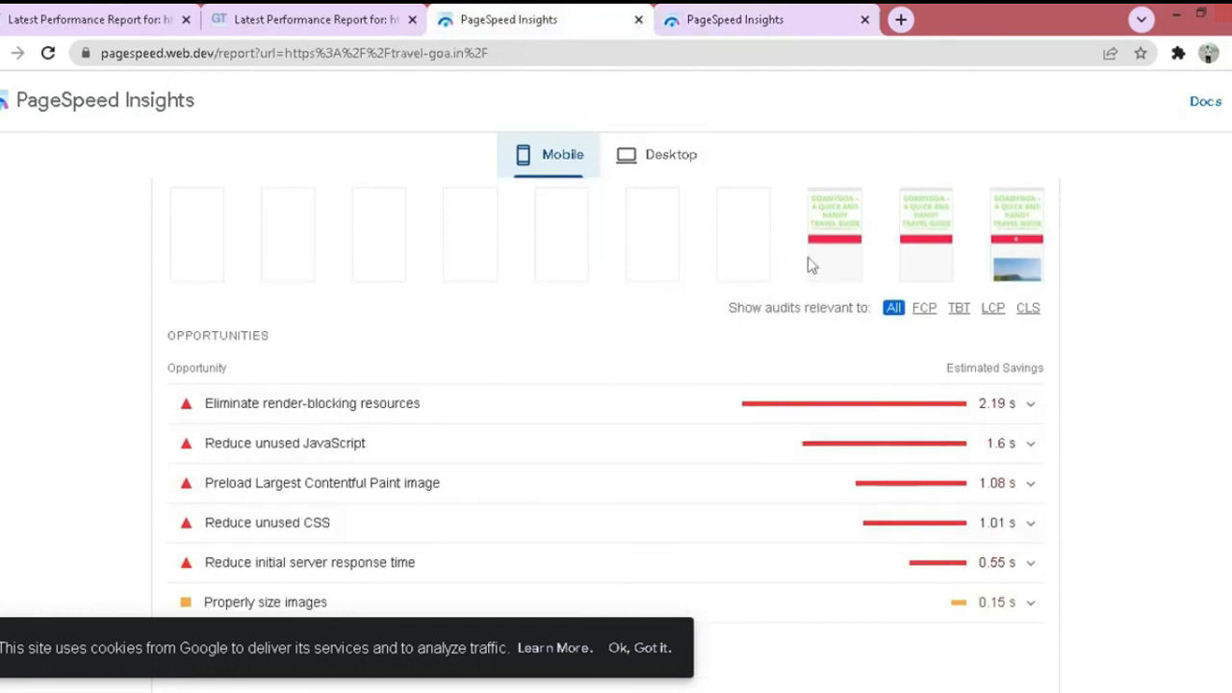
pyautogui.click(761, 13)
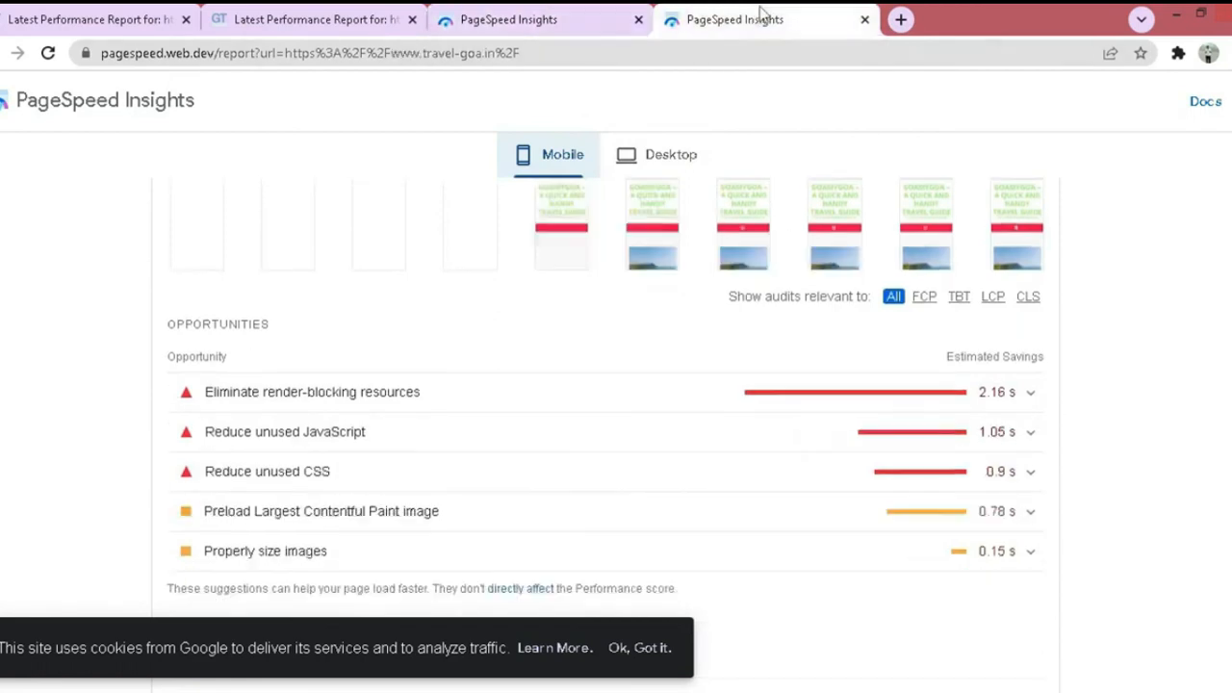
# Look through the mobile diagnostics in the new report, and recheck the estimated savings of the opportunities against the earlier report.
pyautogui.scroll(-3, 713, 371)
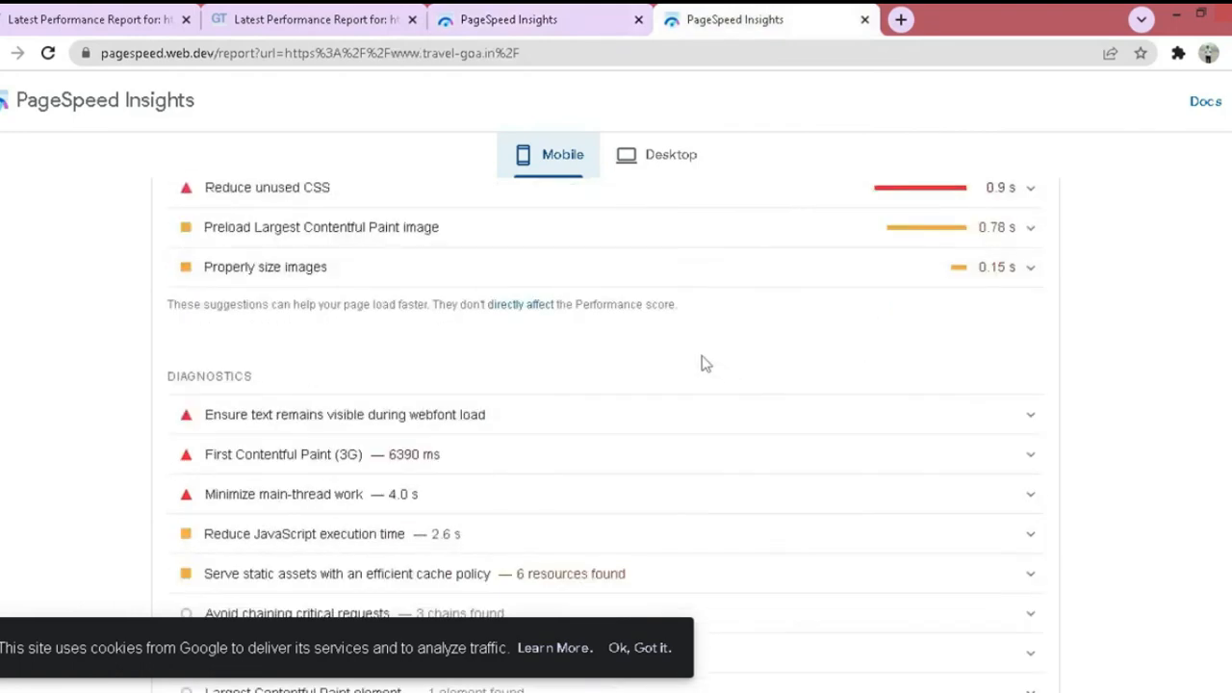
pyautogui.hotkey('ctrl', 'pageup')
pyautogui.scroll(-5, 568, 333)
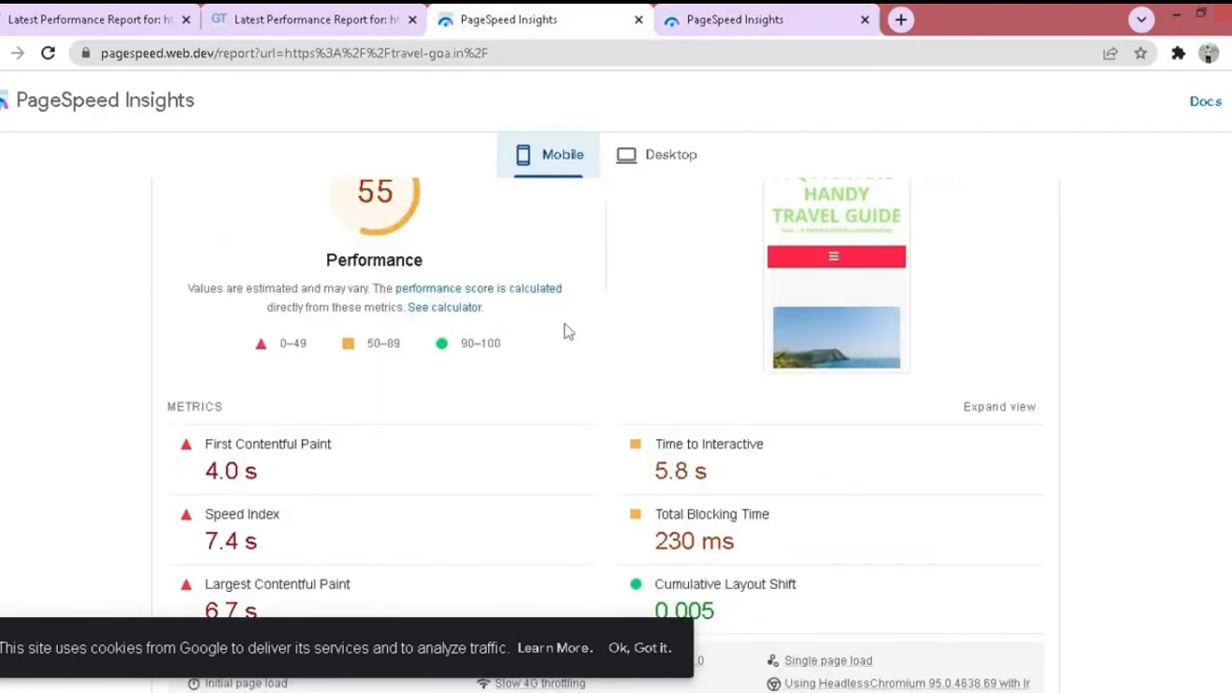
pyautogui.scroll(-1, 568, 318)
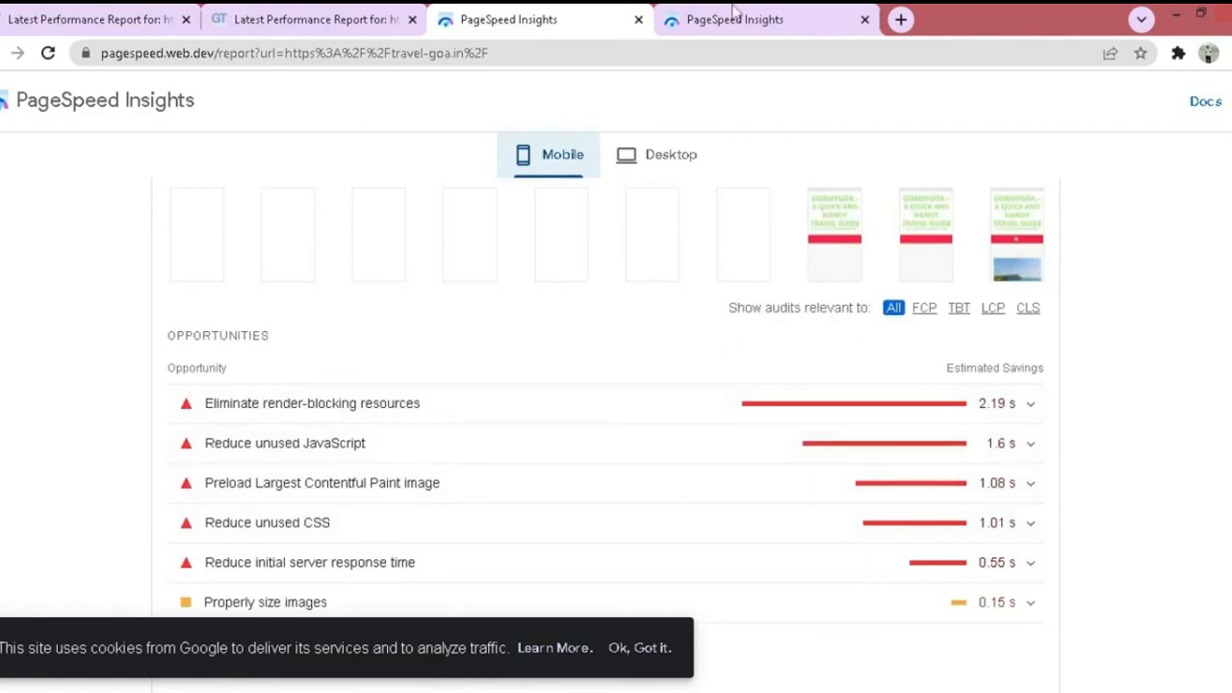
pyautogui.click(733, 13)
pyautogui.scroll(-8, 709, 164)
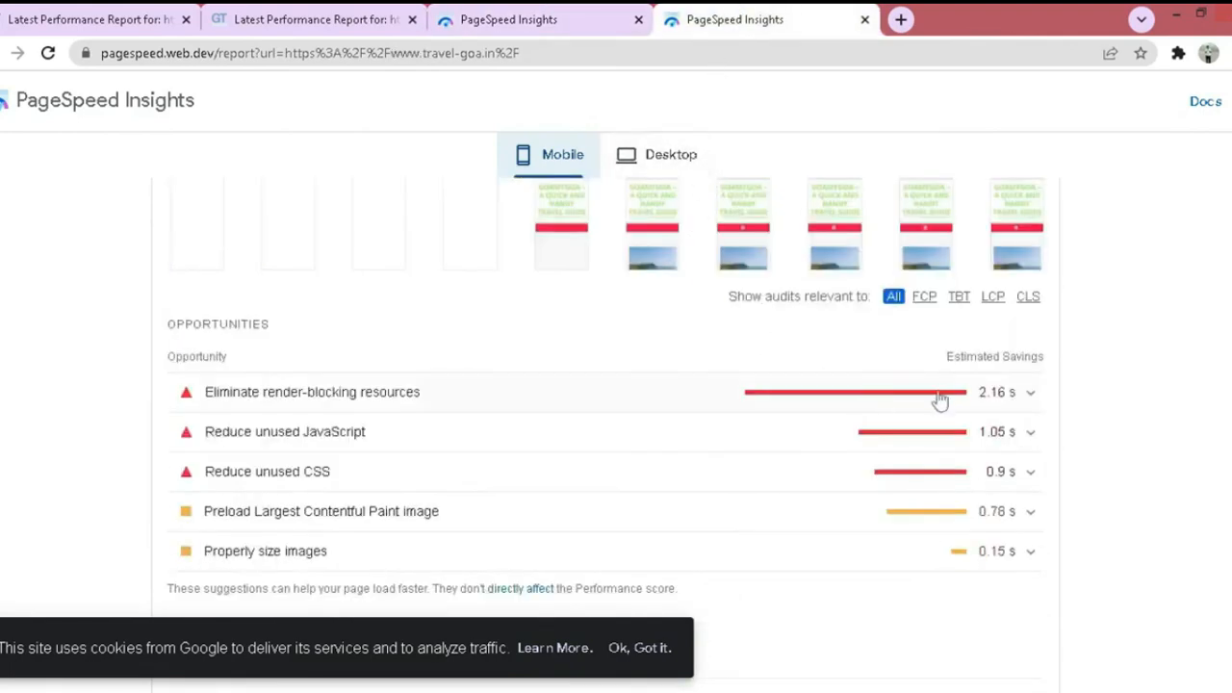
pyautogui.click(566, 17)
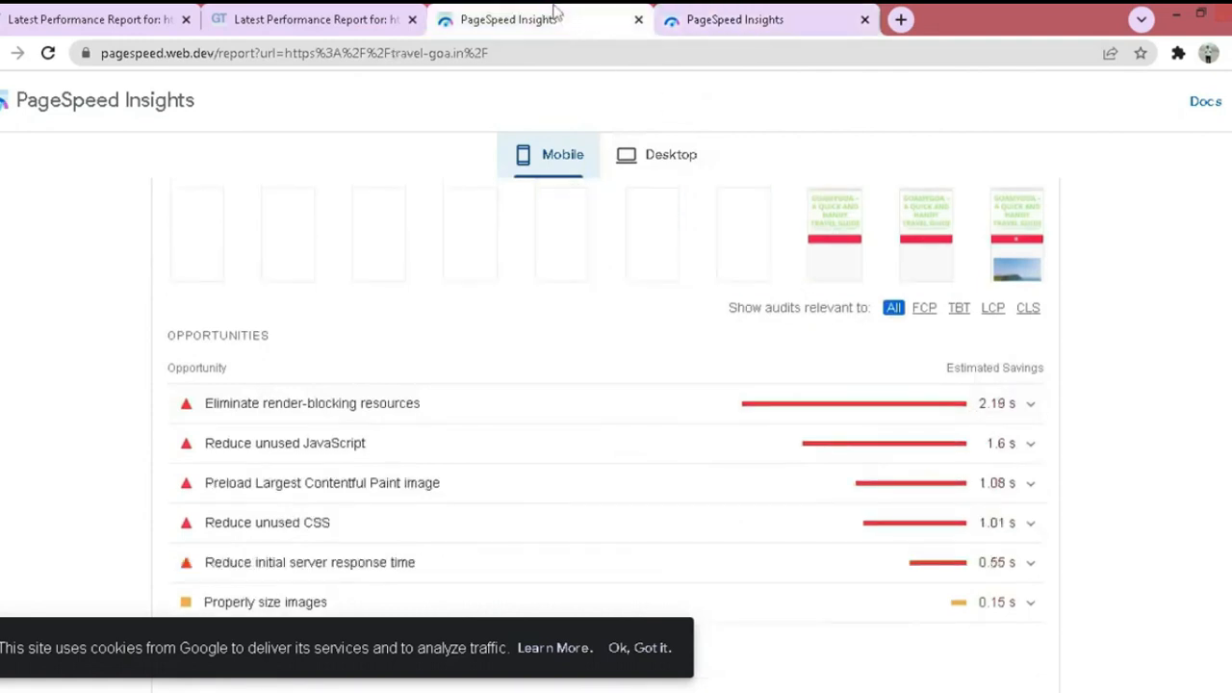